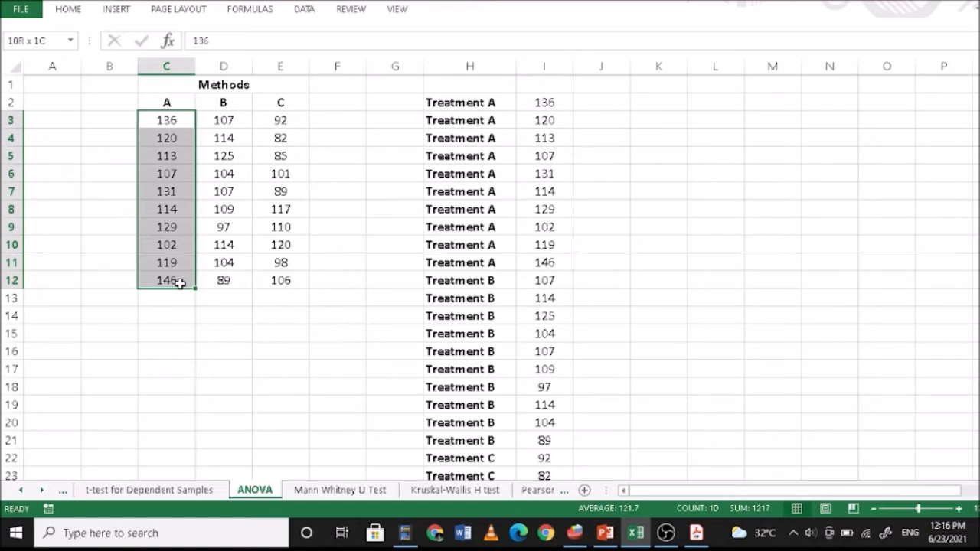
Examine the scores of methods A, B and C and the stacked treatment list in columns H and I.
drag(223, 120, 222, 280)
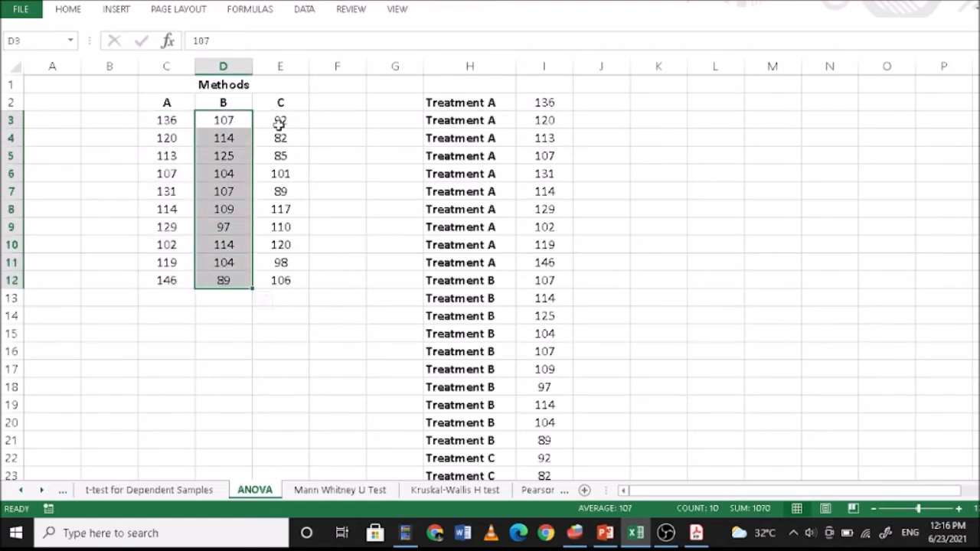
drag(285, 122, 283, 279)
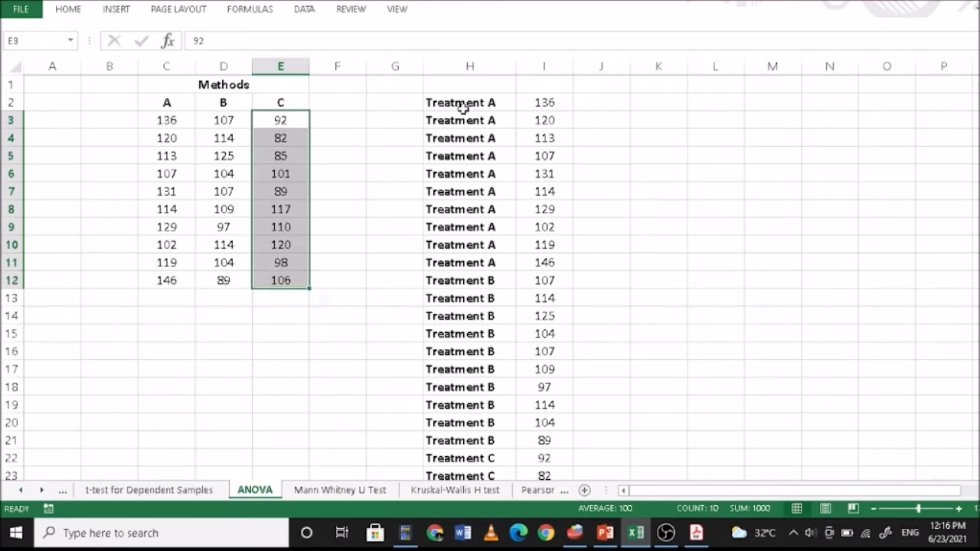
click(454, 101)
click(469, 86)
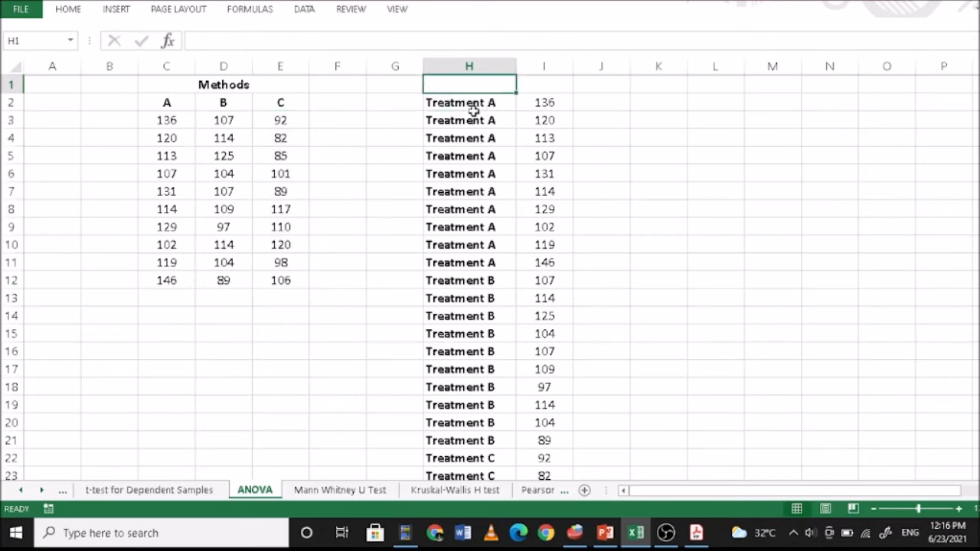
click(549, 85)
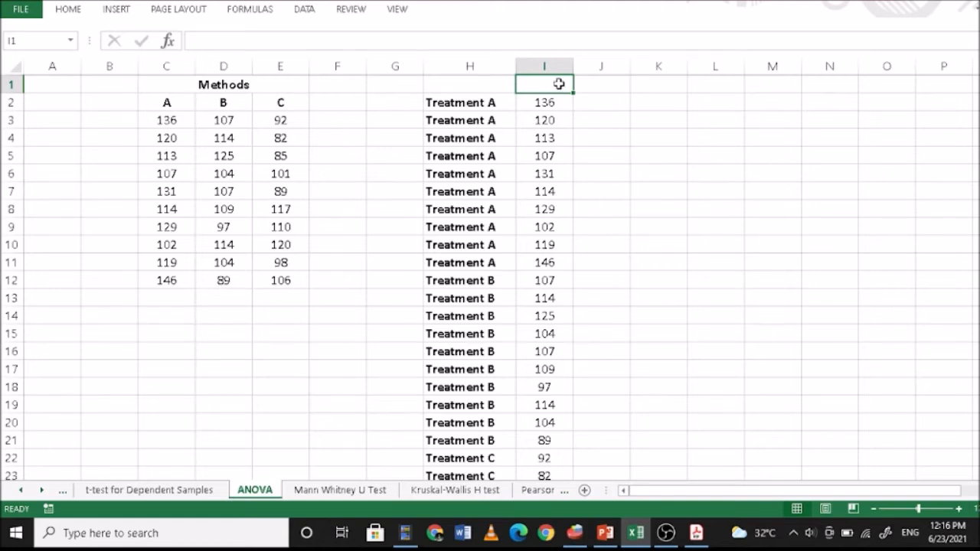
scroll(536, 153, down, 5)
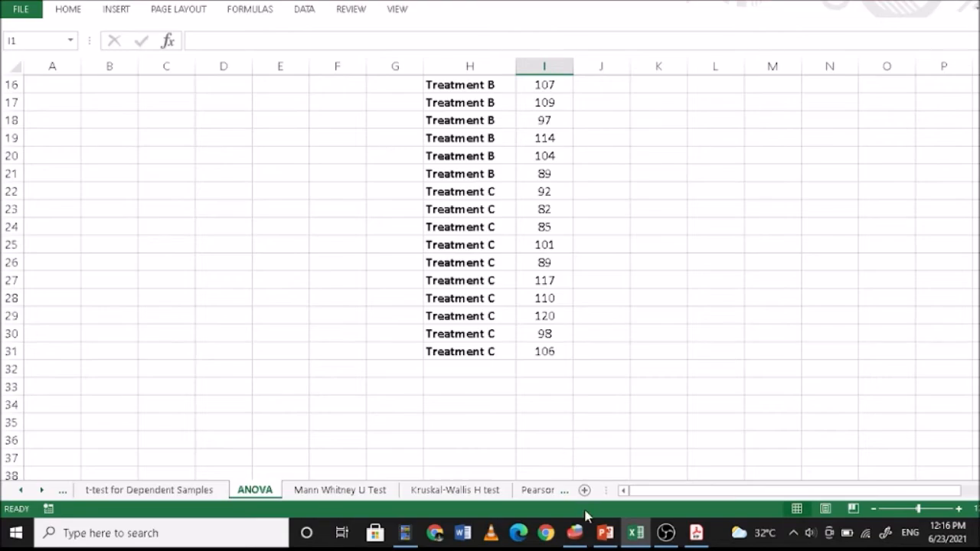
Switch to PSPP and name the first variable method.
click(575, 533)
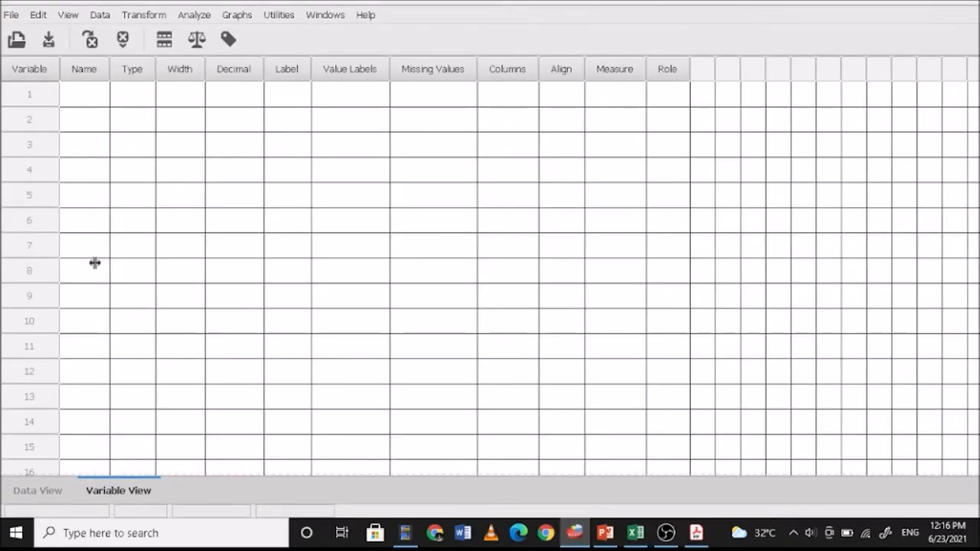
click(90, 96)
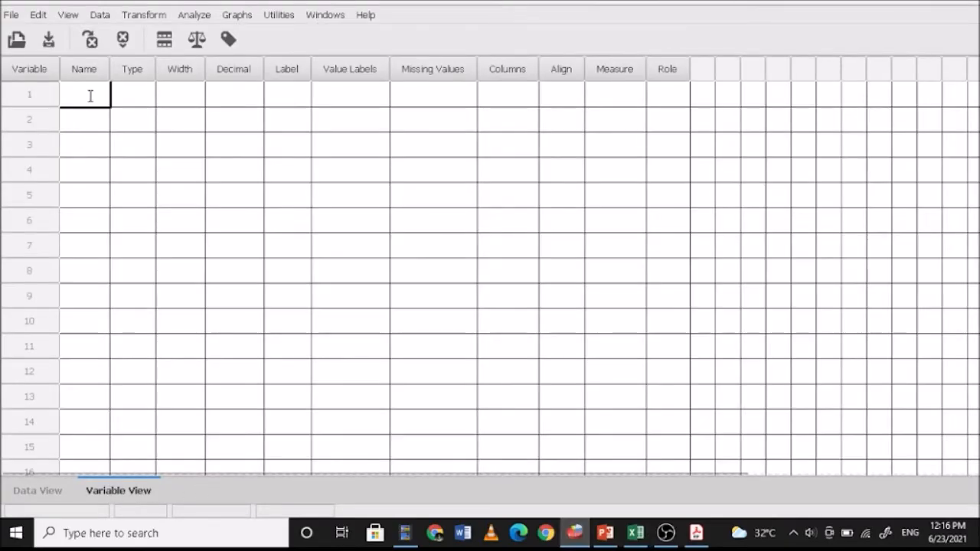
text(method)
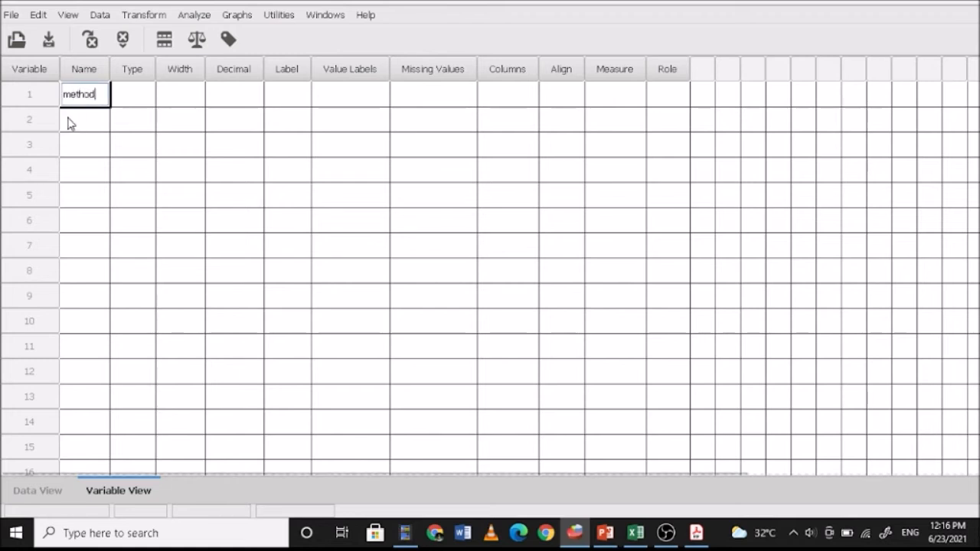
click(69, 119)
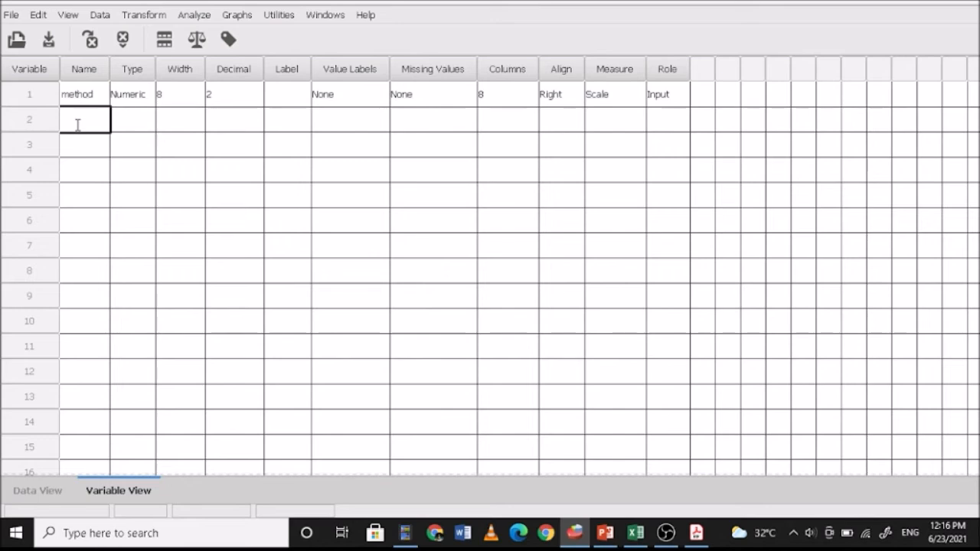
Name the second variable correctlyassembledproducts.
text(c)
text(orrec)
text(tlyasse)
text(mled)
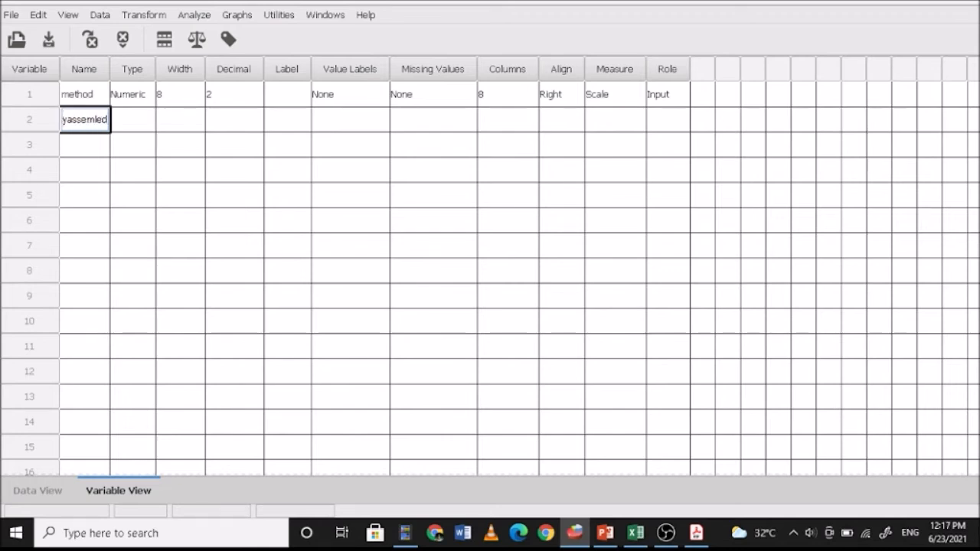
key(BackSpace)
key(BackSpace)
key(BackSpace)
text(bl)
text(ed)
text(pro)
text(ducts)
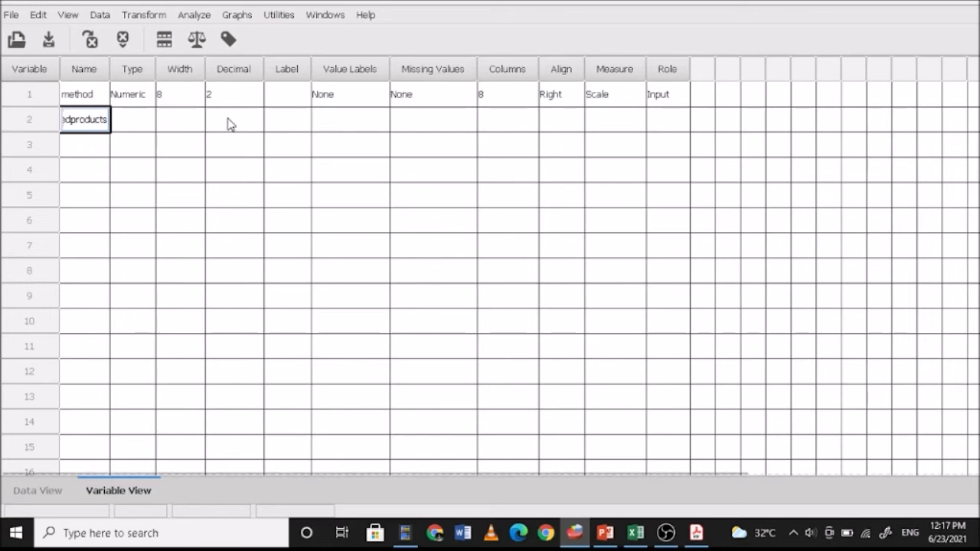
click(142, 122)
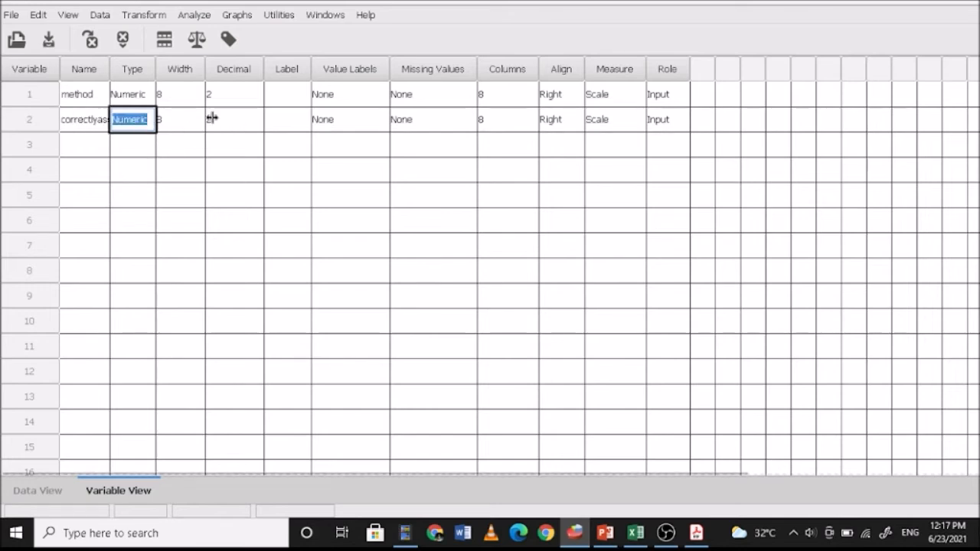
Open the value labels of the method variable and add value 1 with the label method A.
click(355, 94)
click(407, 105)
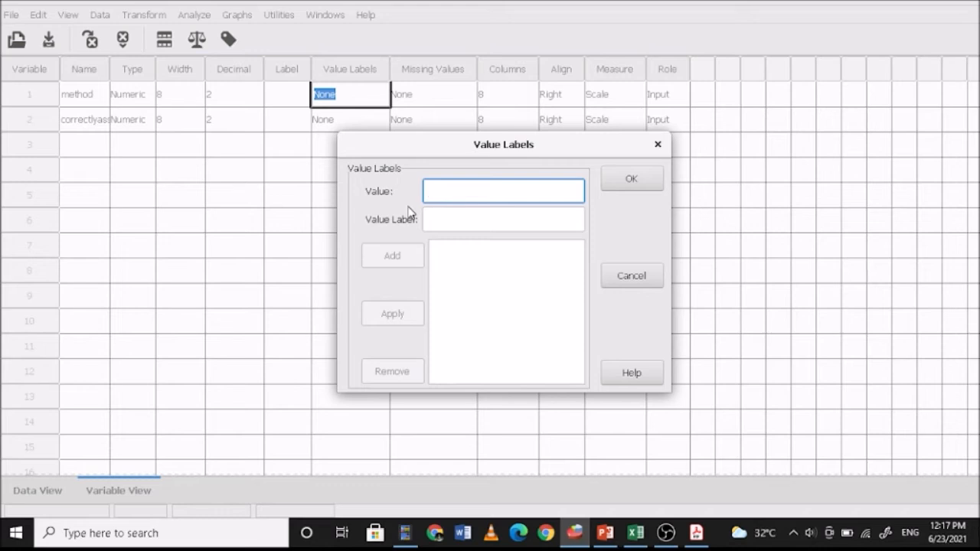
text(1)
click(439, 225)
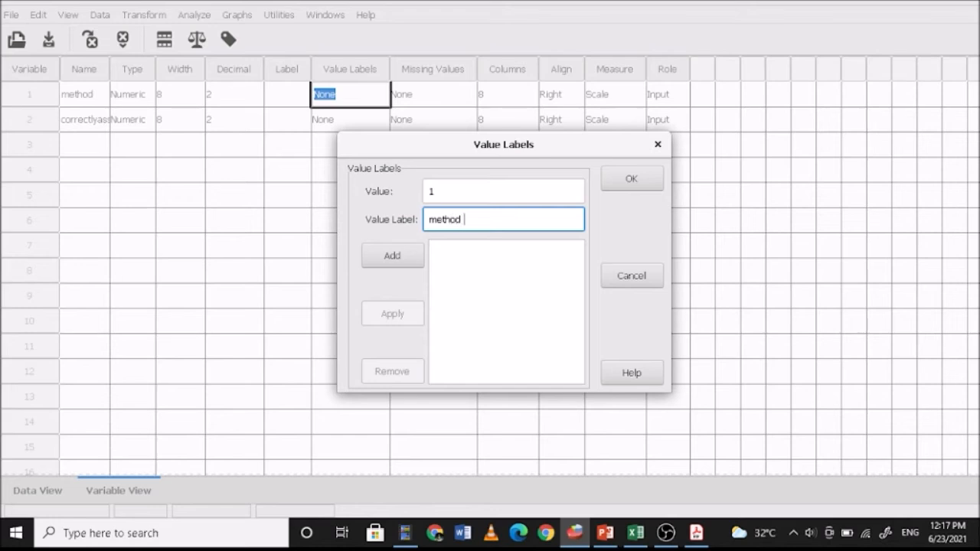
text(method A)
click(387, 255)
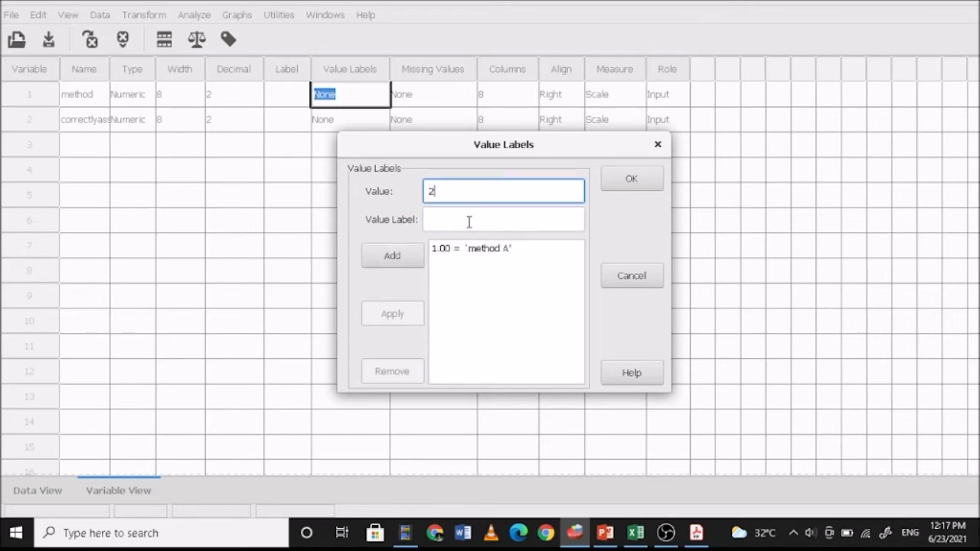
Add value labels 2 = method B and 3 = method C, and accept the labels for the method variable.
click(467, 221)
text(method B)
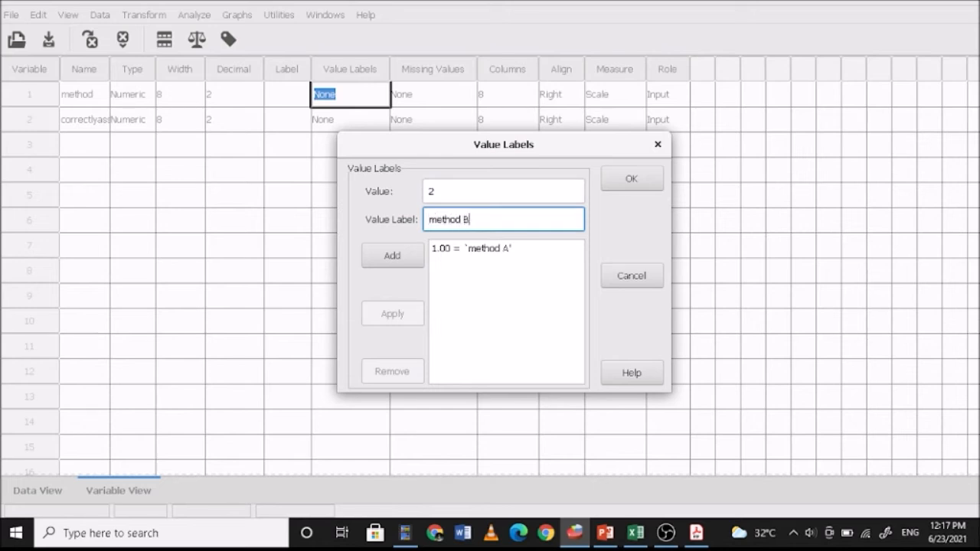
click(393, 257)
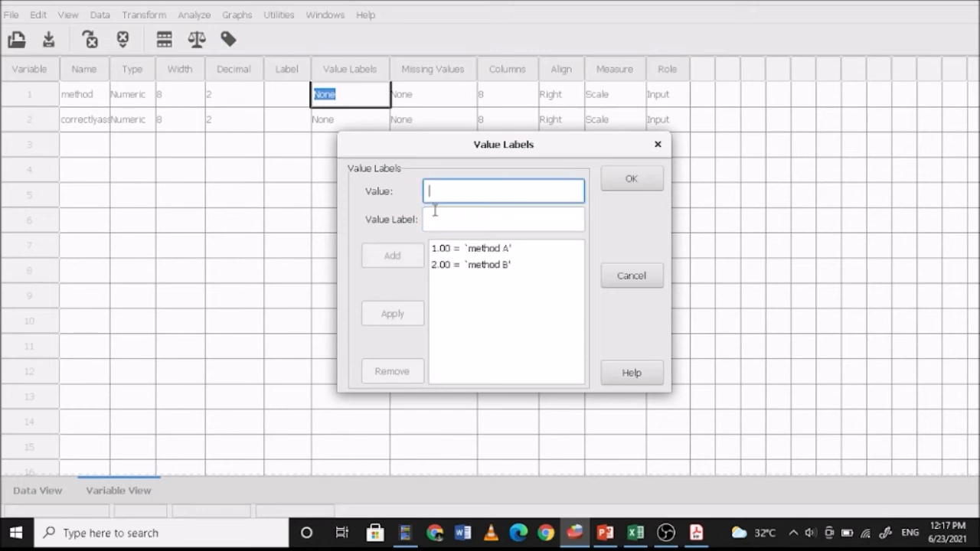
text(3)
click(442, 215)
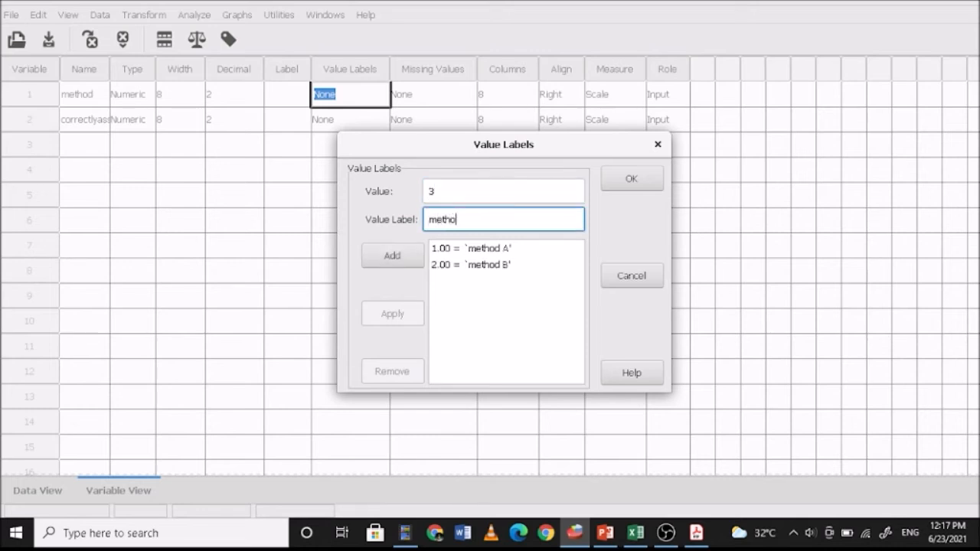
text(method C)
click(392, 252)
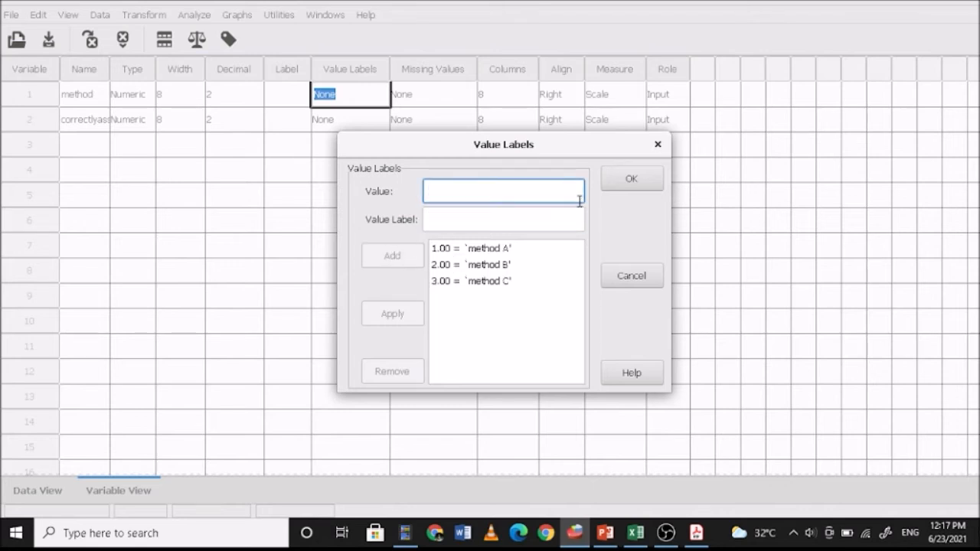
click(633, 179)
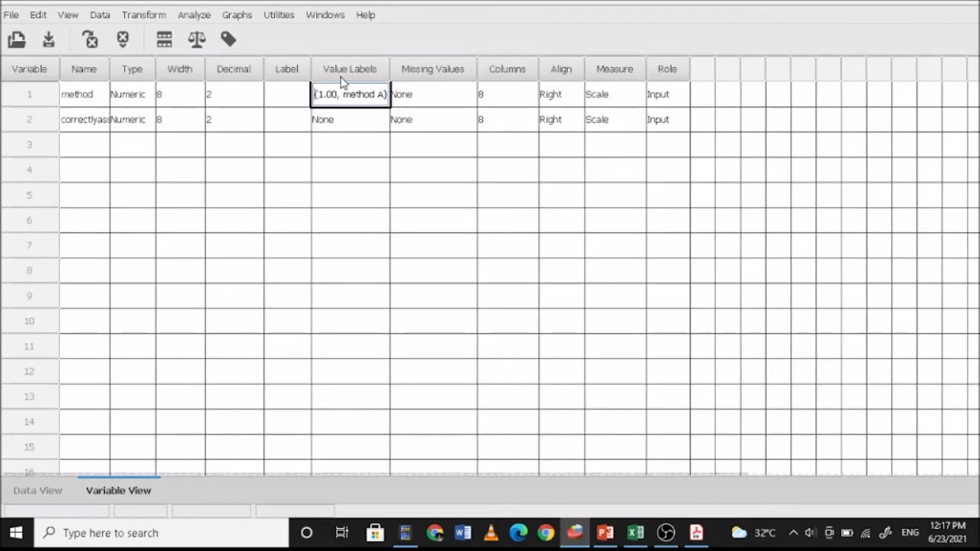
Set the method variable to 0 decimals and its measure to Nominal.
click(217, 98)
click(273, 95)
click(273, 95)
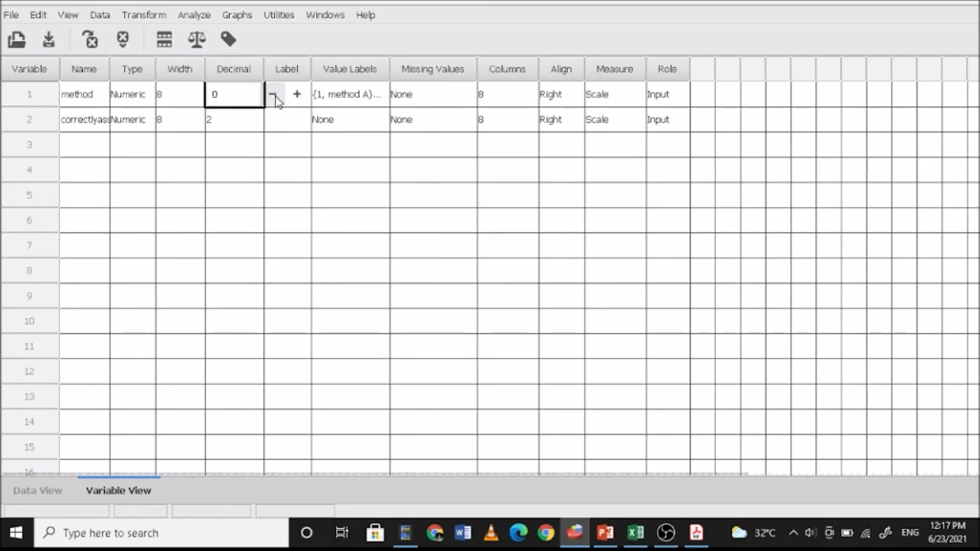
click(636, 101)
click(634, 96)
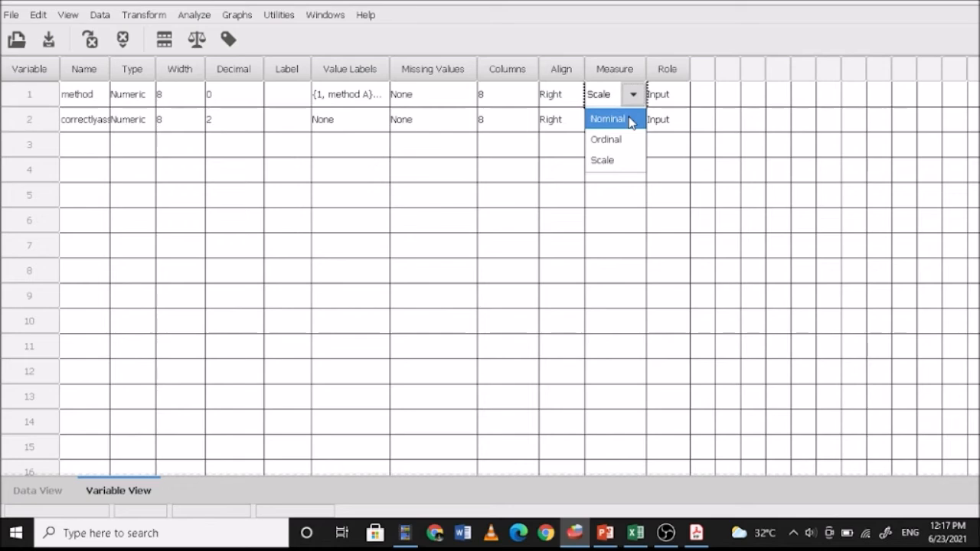
click(630, 119)
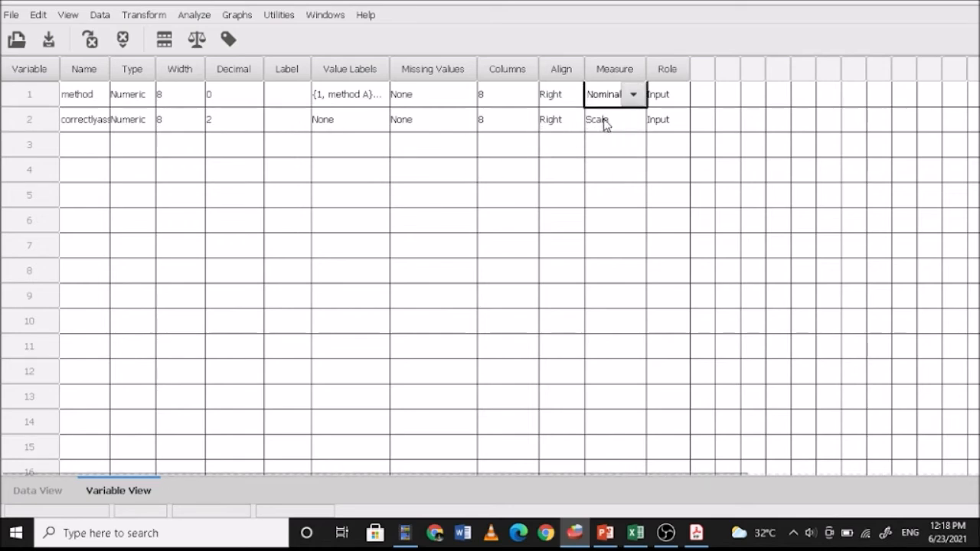
Check the scores in the Excel ANOVA sheet, and set the correctlyassembledproducts variable in PSPP to 0 decimals.
click(636, 533)
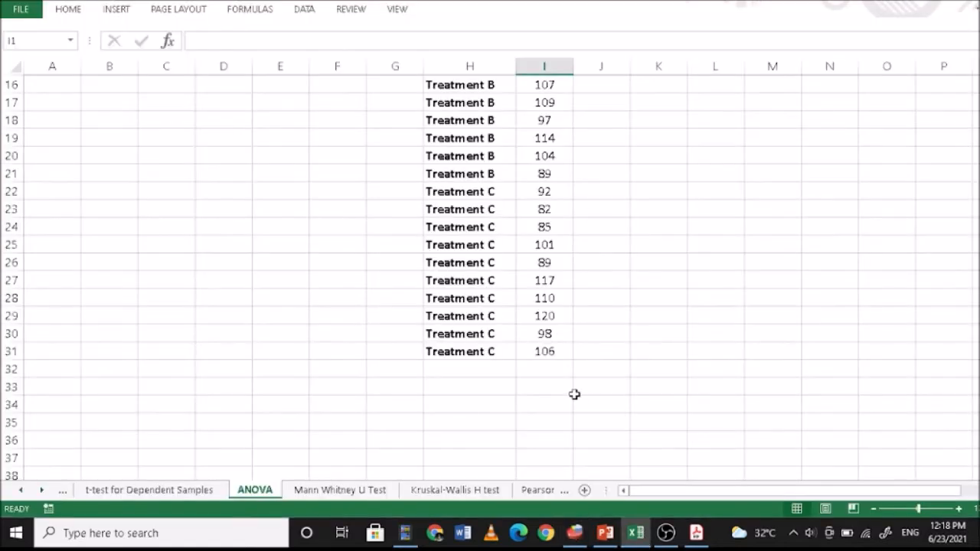
scroll(575, 360, up, 2)
scroll(566, 353, up, 4)
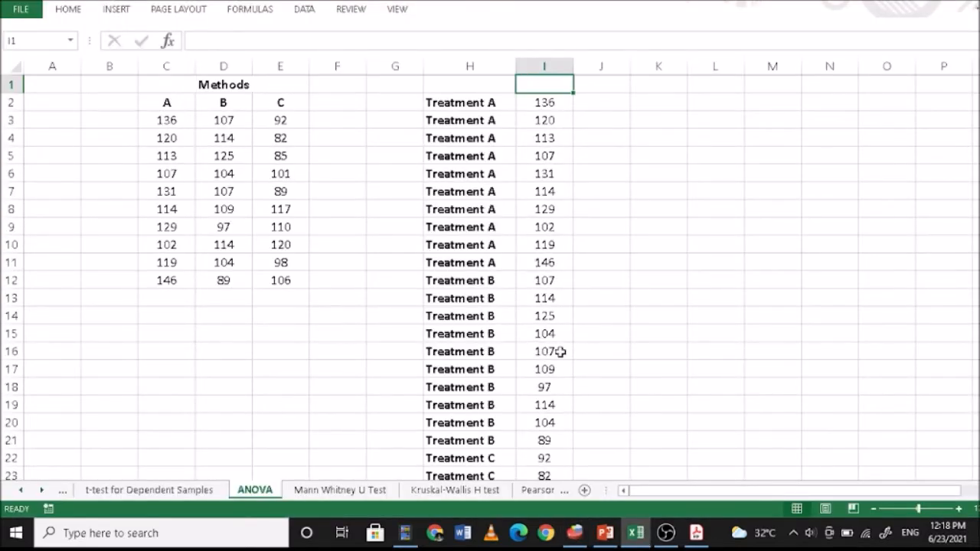
click(647, 541)
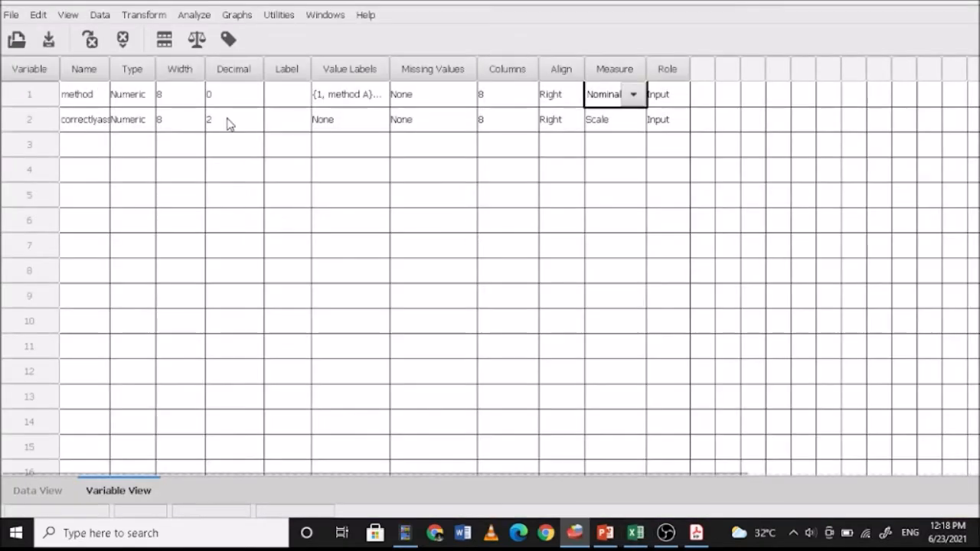
click(248, 117)
click(272, 120)
click(273, 123)
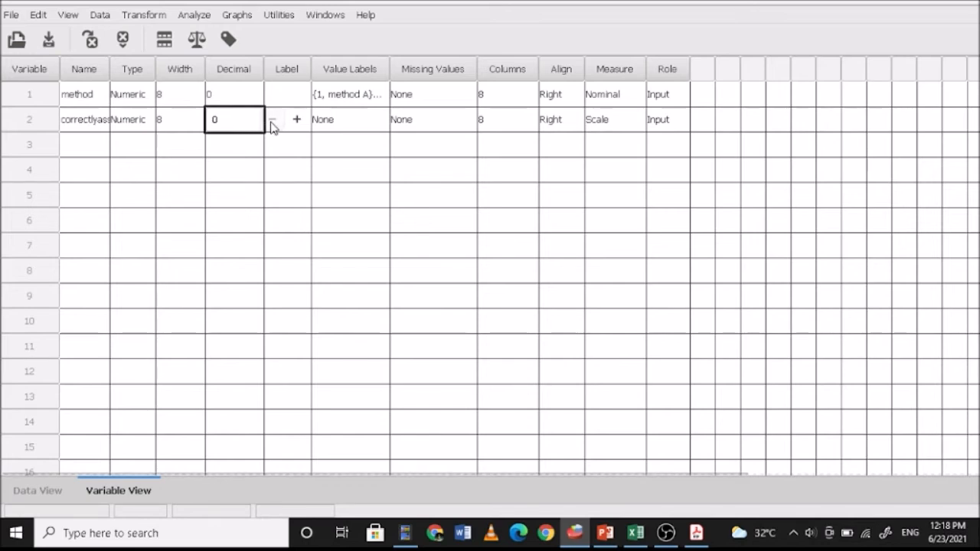
Show the empty data grid, and in Excel copy the treatment labels and scores in H2:I31 of the ANOVA sheet.
click(48, 492)
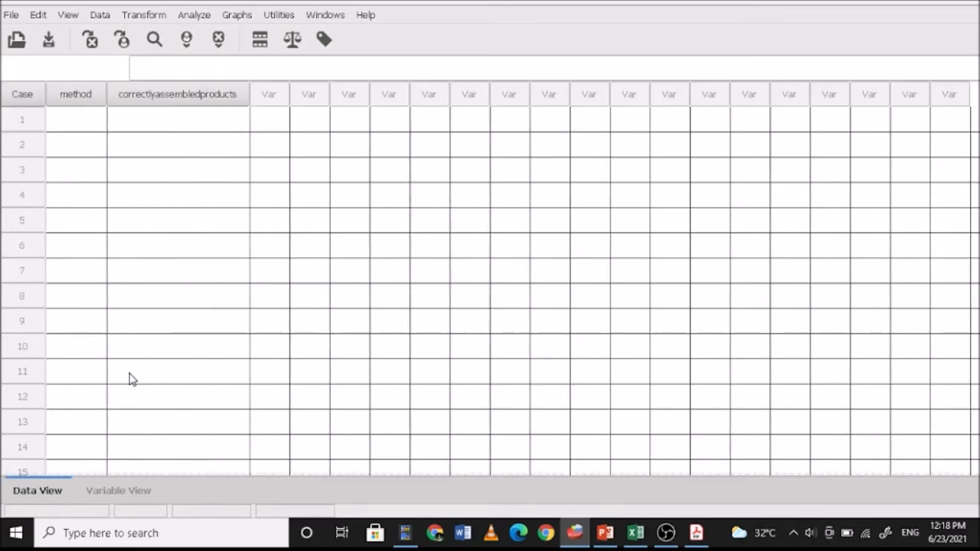
click(635, 536)
drag(490, 103, 548, 430)
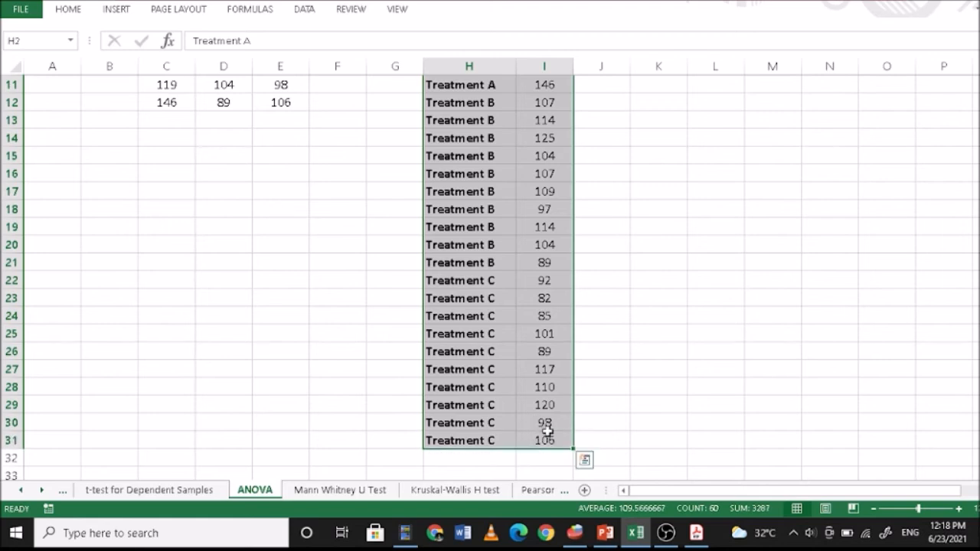
key(ctrl+c)
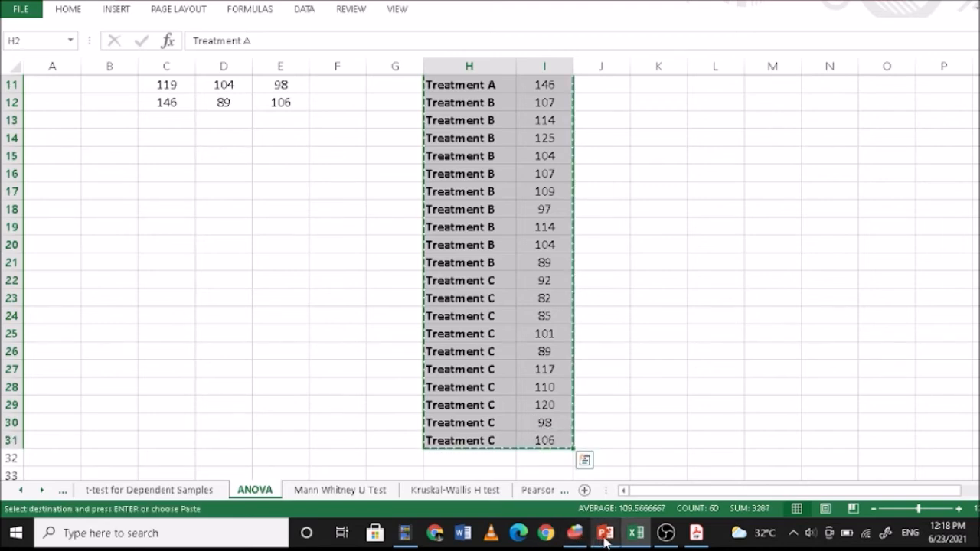
Switch back to PSPP and change the method variable's label for value 1 to Treatment A.
click(576, 535)
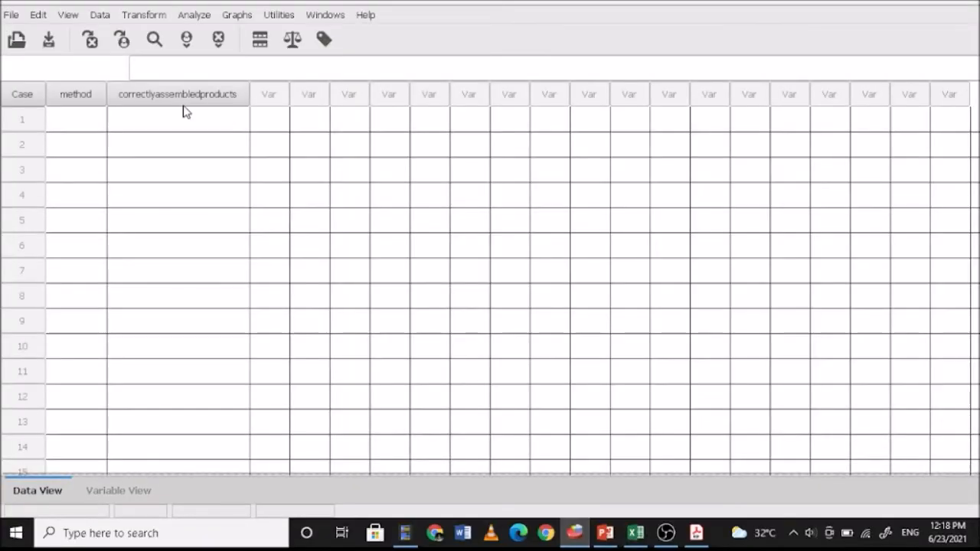
click(103, 490)
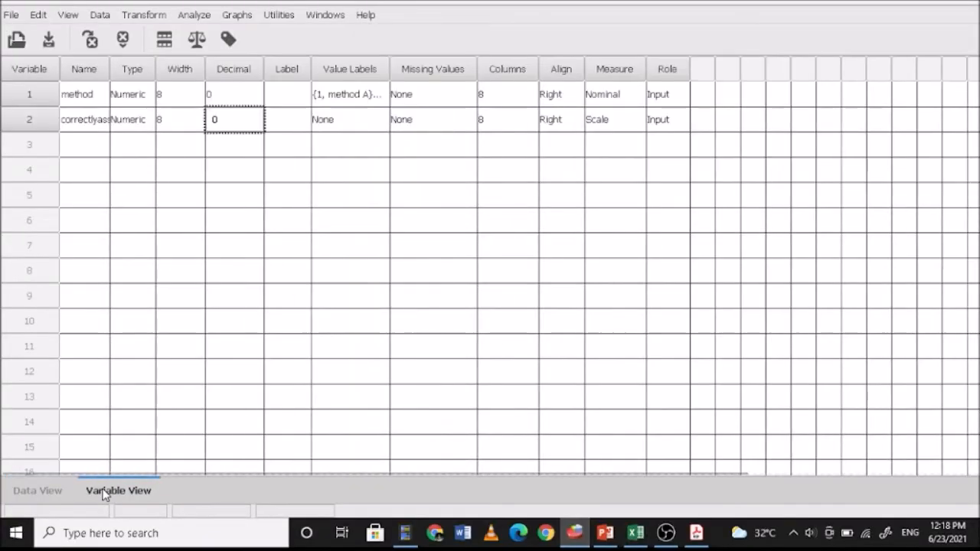
click(362, 98)
click(363, 98)
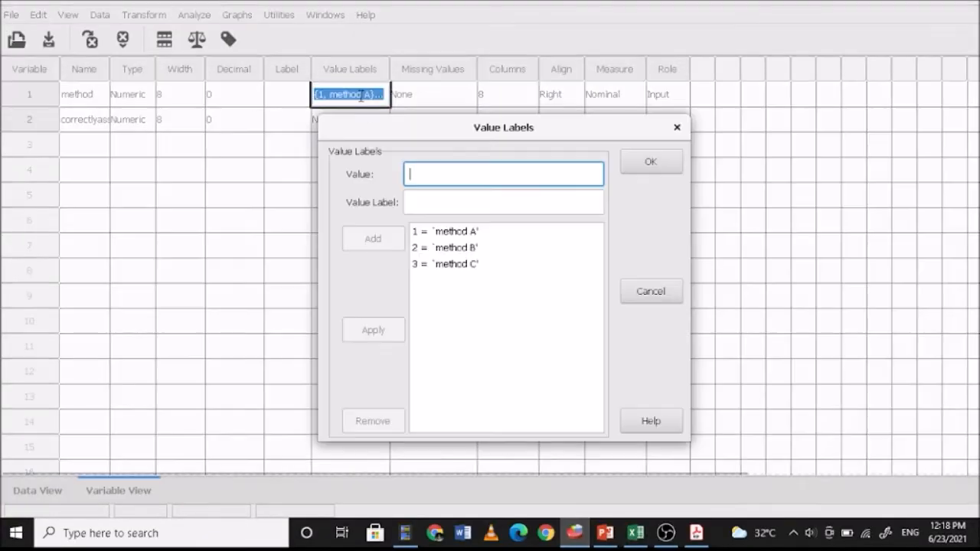
click(446, 233)
double_click(441, 202)
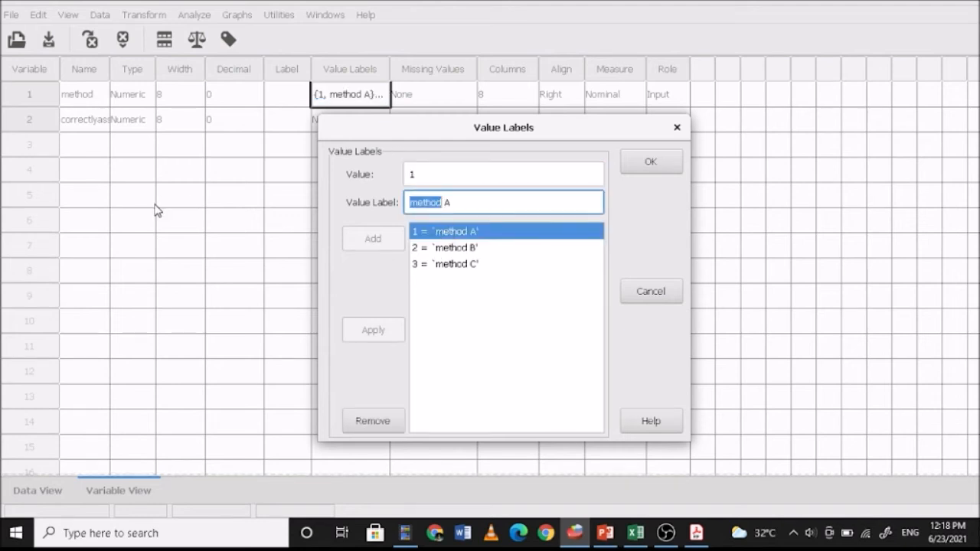
text(Treatm)
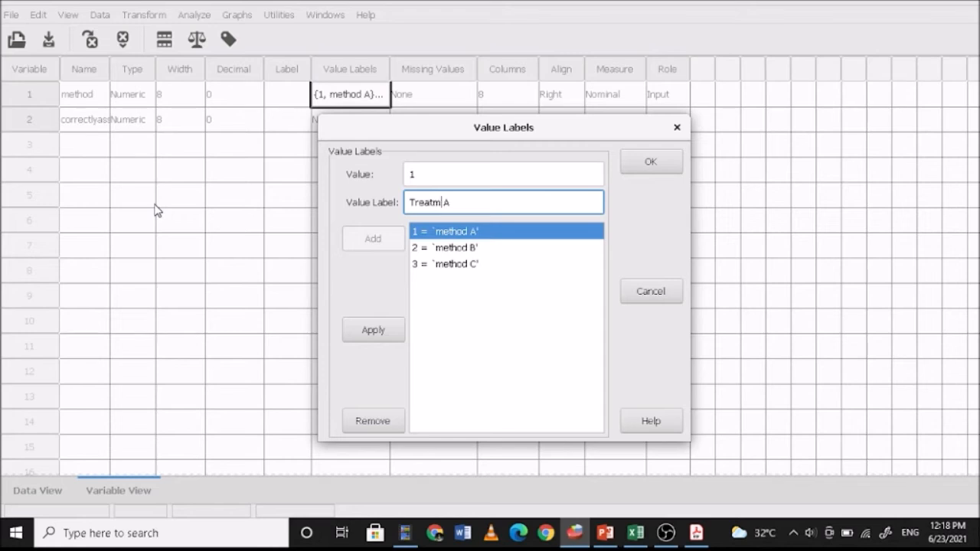
text(ent)
click(376, 343)
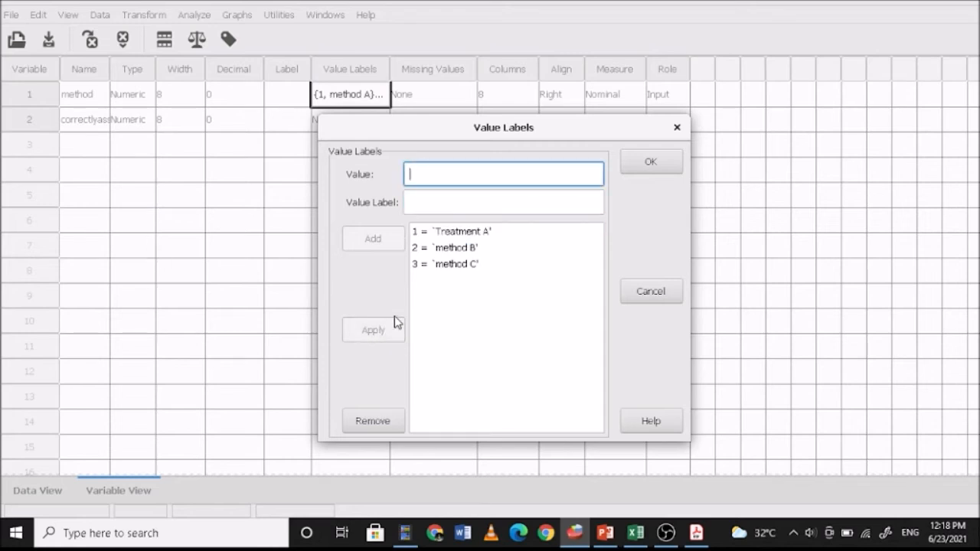
Change the label for value 2 of the method variable to Treatment B.
click(455, 249)
drag(443, 201, 311, 203)
text(T B)
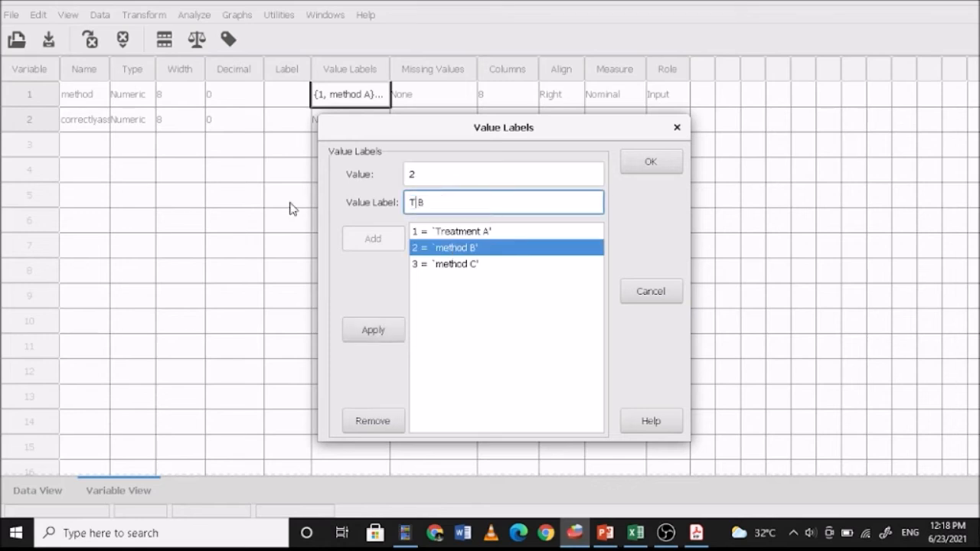
text(reatment)
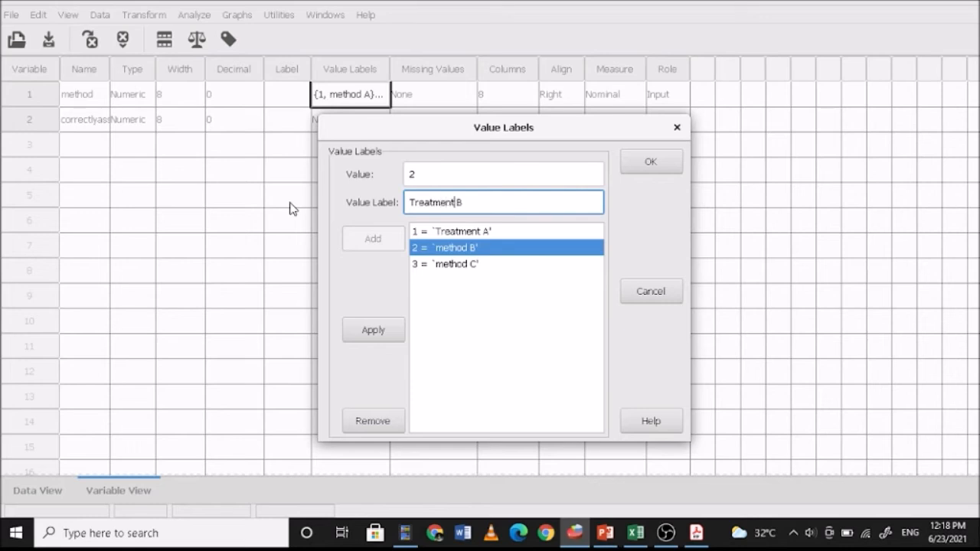
click(369, 334)
Change the label for value 3 to Treatment C and accept the method variable's value labels.
click(452, 264)
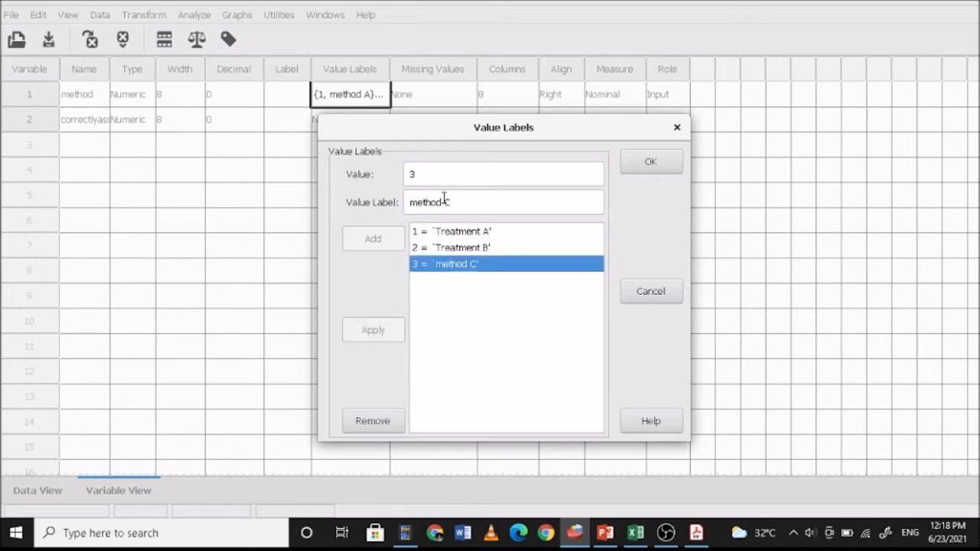
drag(445, 201, 184, 206)
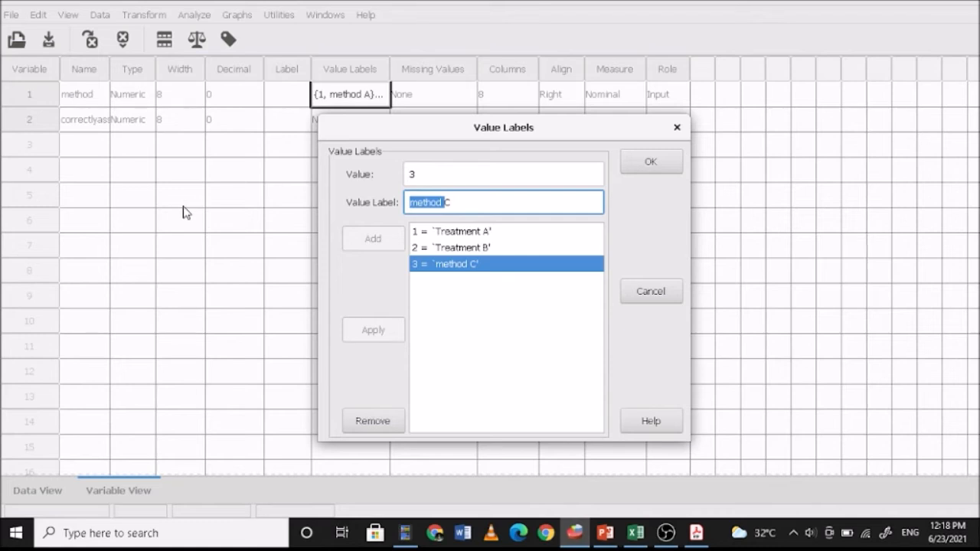
text(Treatmen)
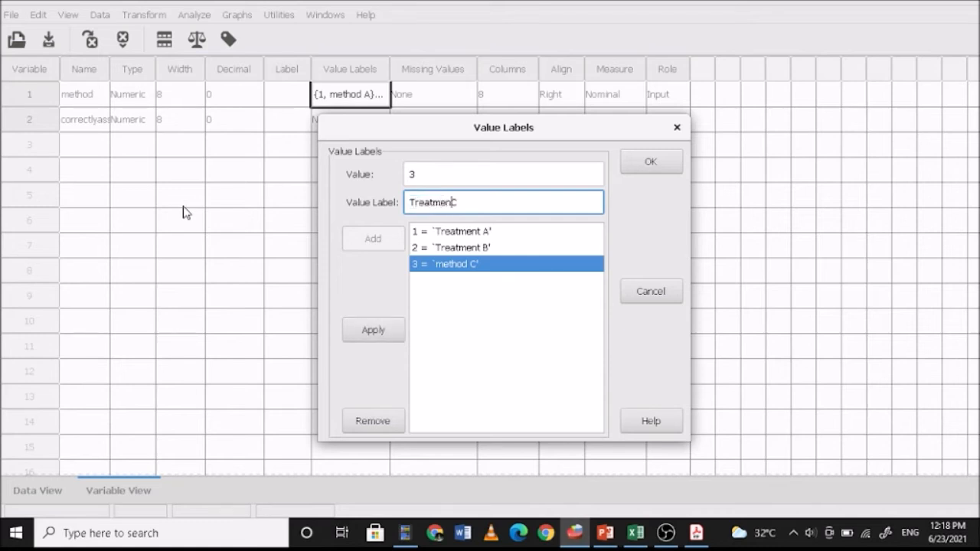
click(358, 337)
click(648, 162)
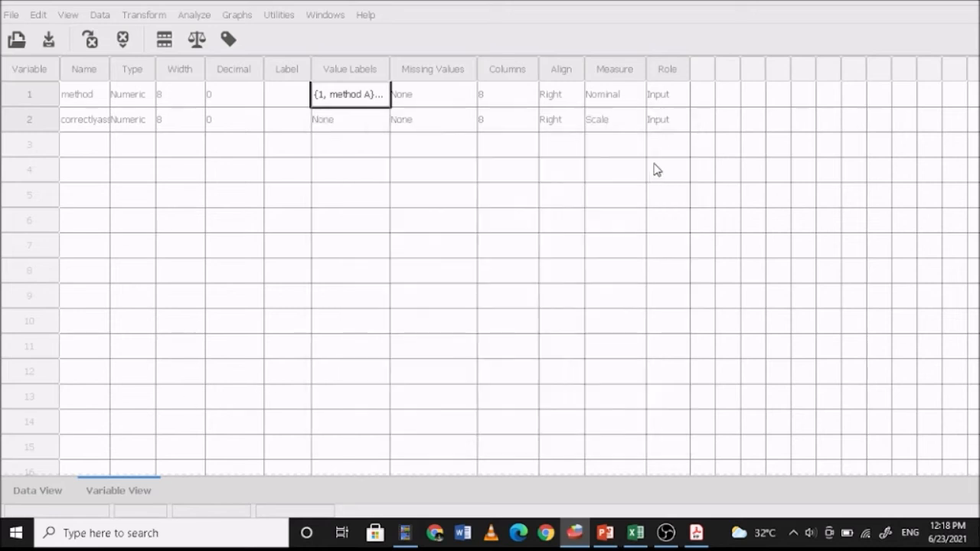
Paste the copied treatment labels and scores into the data grid from case 1 of method, and check the pasted cases through case 30.
click(48, 488)
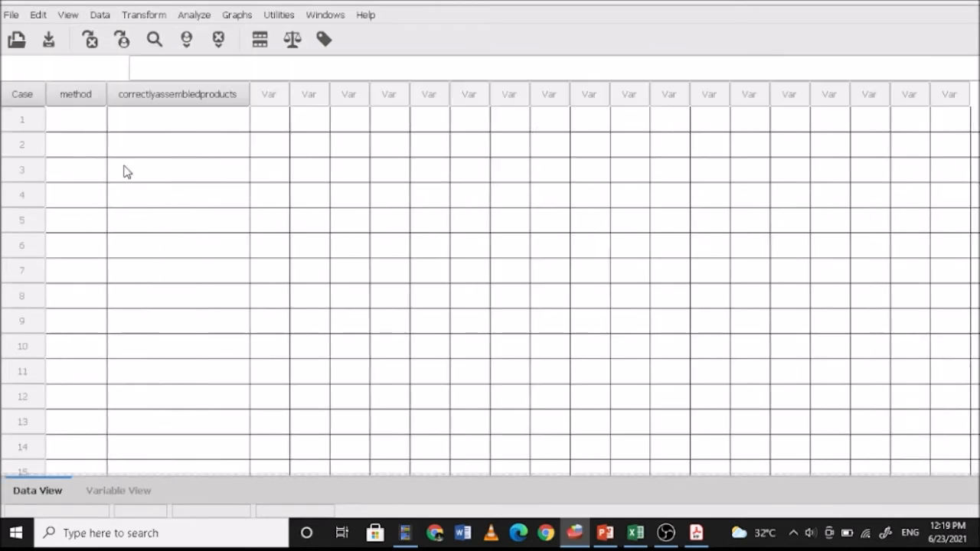
click(90, 121)
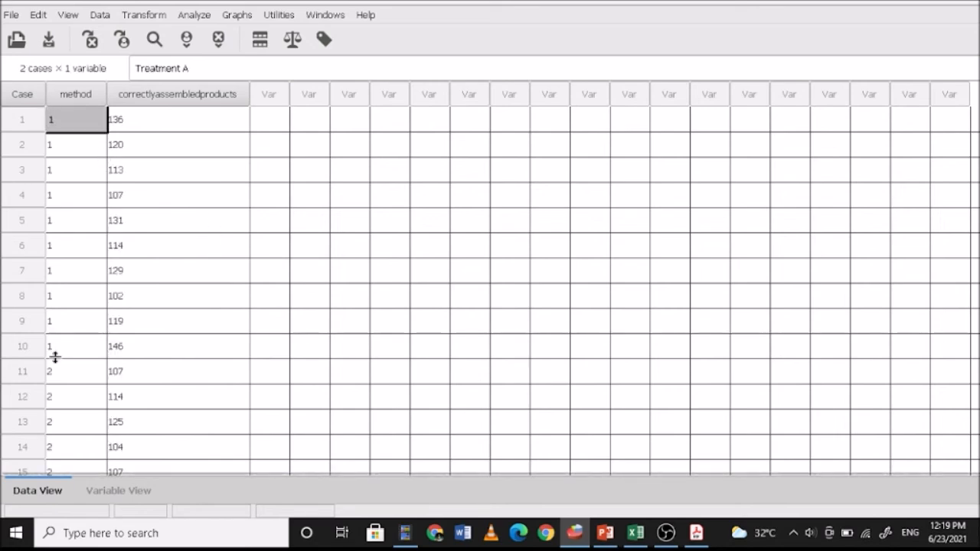
click(73, 343)
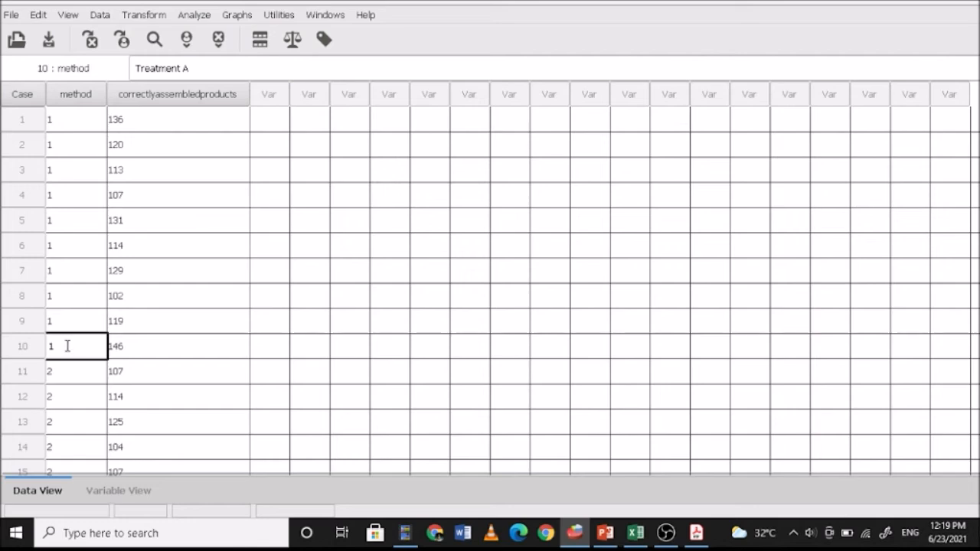
click(71, 375)
click(108, 398)
scroll(108, 399, down, 3)
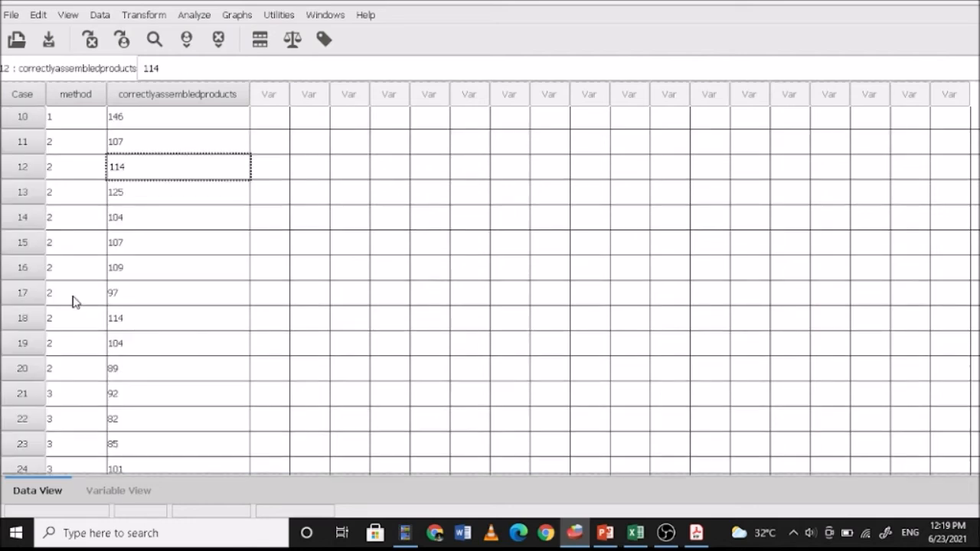
click(61, 370)
scroll(61, 371, down, 5)
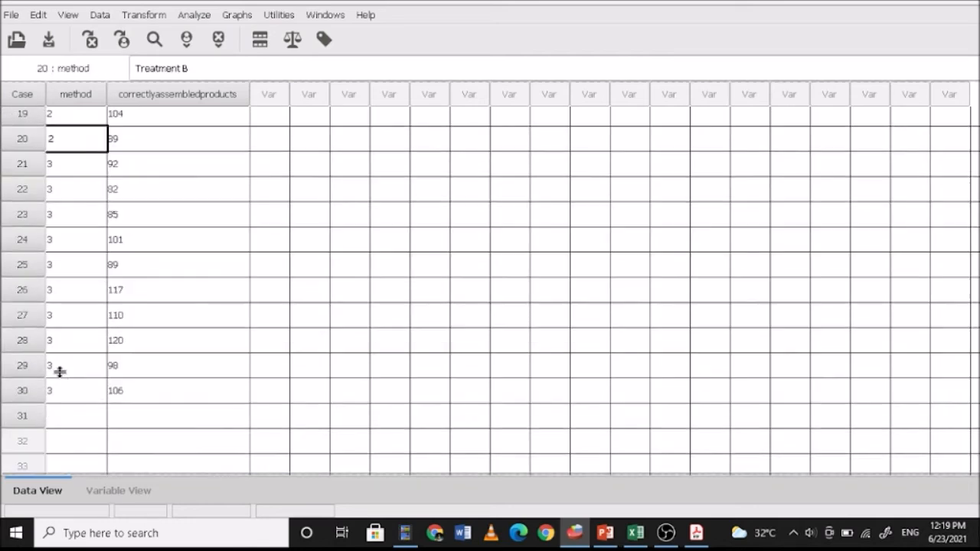
click(61, 256)
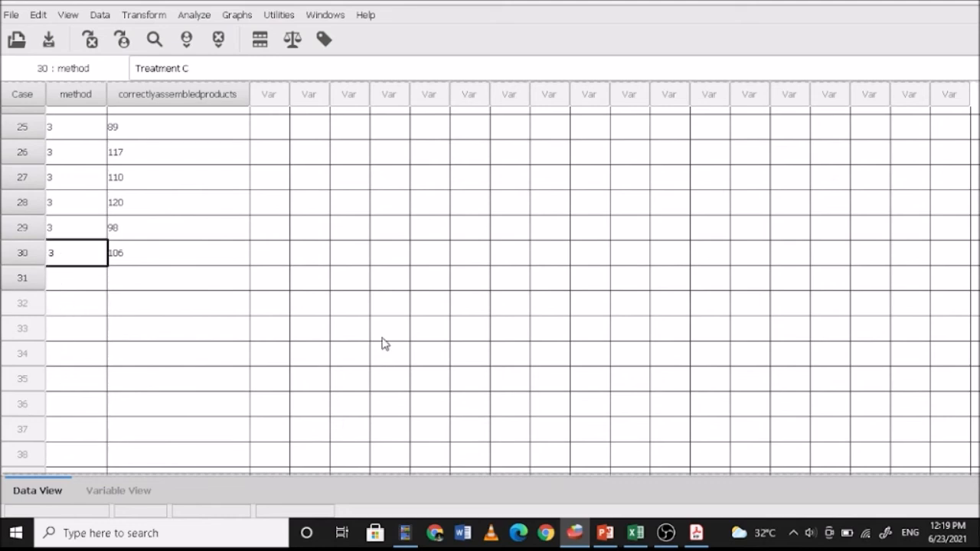
scroll(339, 339, up, 8)
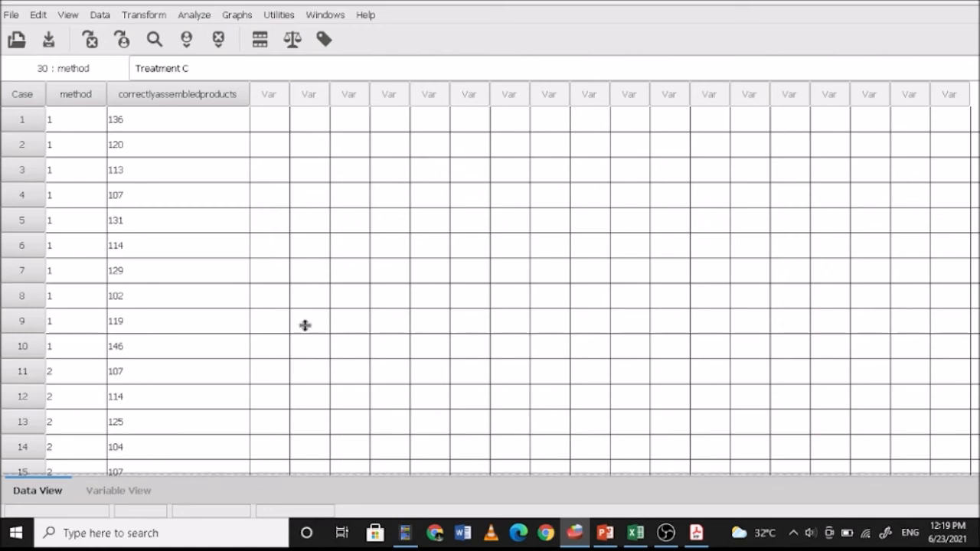
Start a One-Way ANOVA with method as the factor and correctlyassembledproducts as the dependent variable.
click(195, 15)
mouse_move(207, 57)
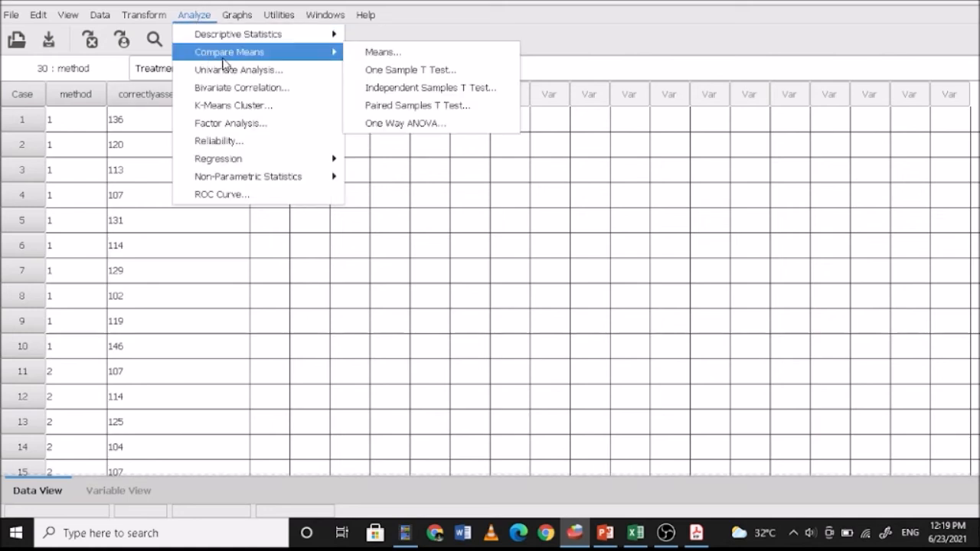
click(399, 123)
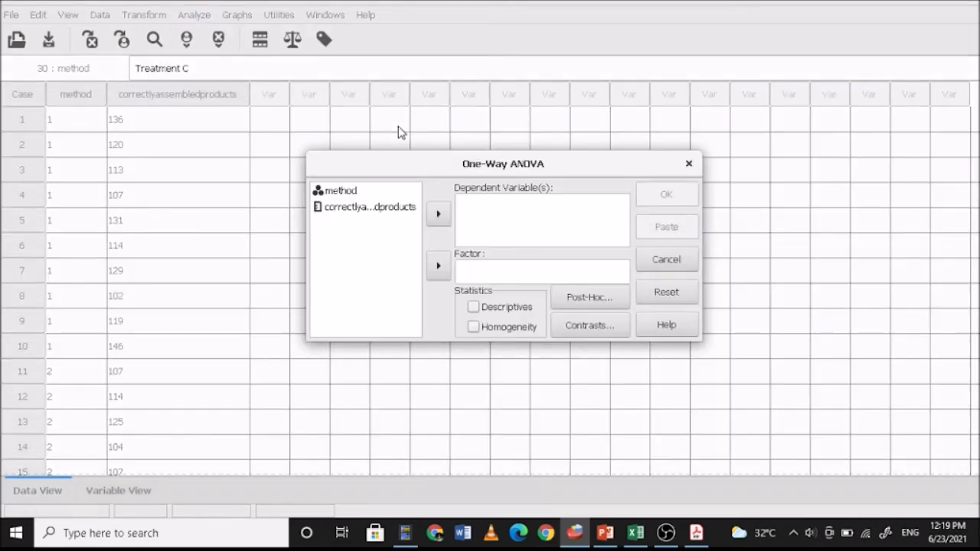
click(355, 194)
click(438, 266)
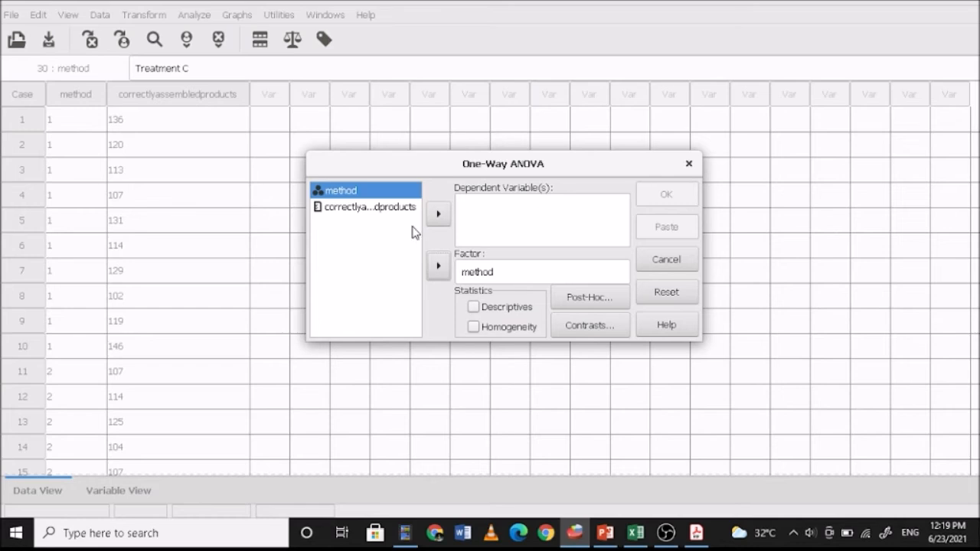
click(369, 213)
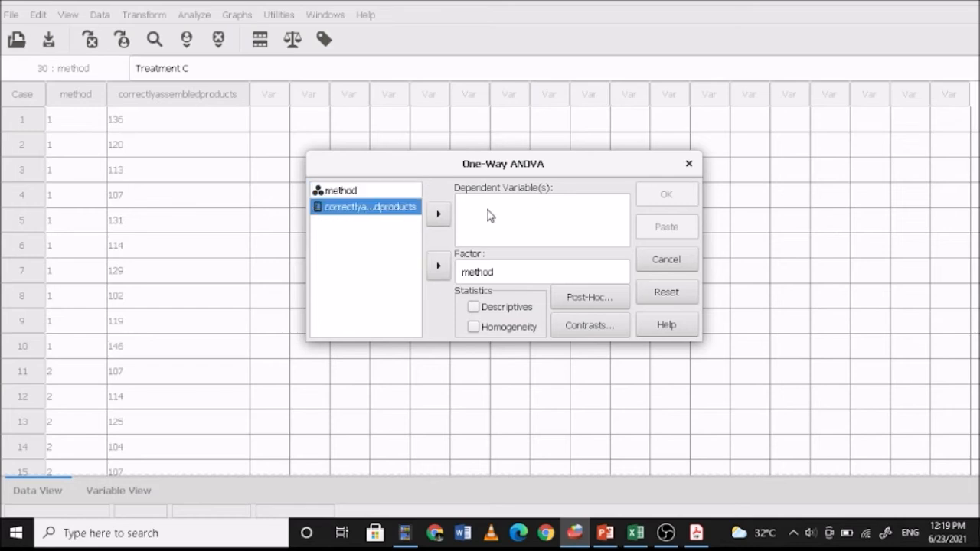
click(439, 218)
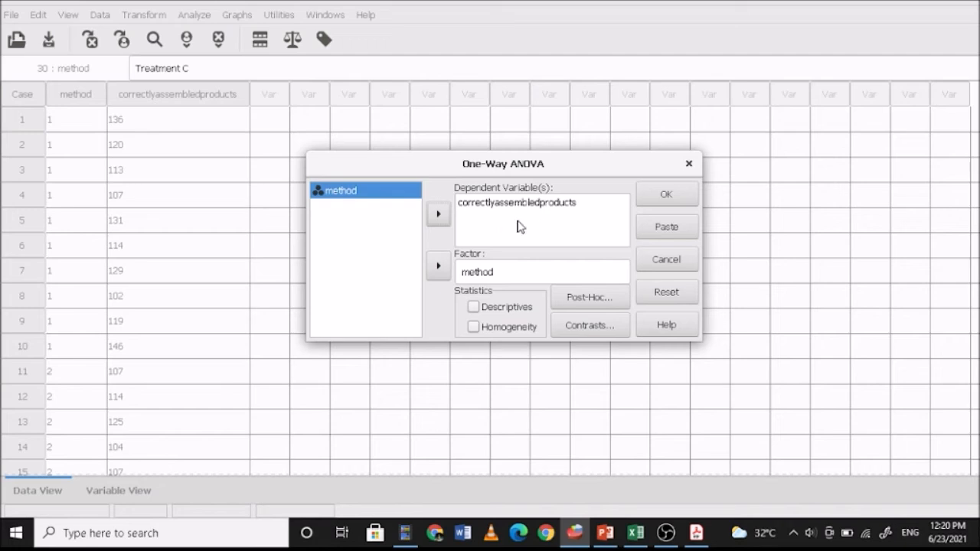
Request Descriptives and Homogeneity statistics for the ANOVA, plus the Tukey HSD and Fisher's LSD post-hoc tests.
click(474, 309)
click(479, 333)
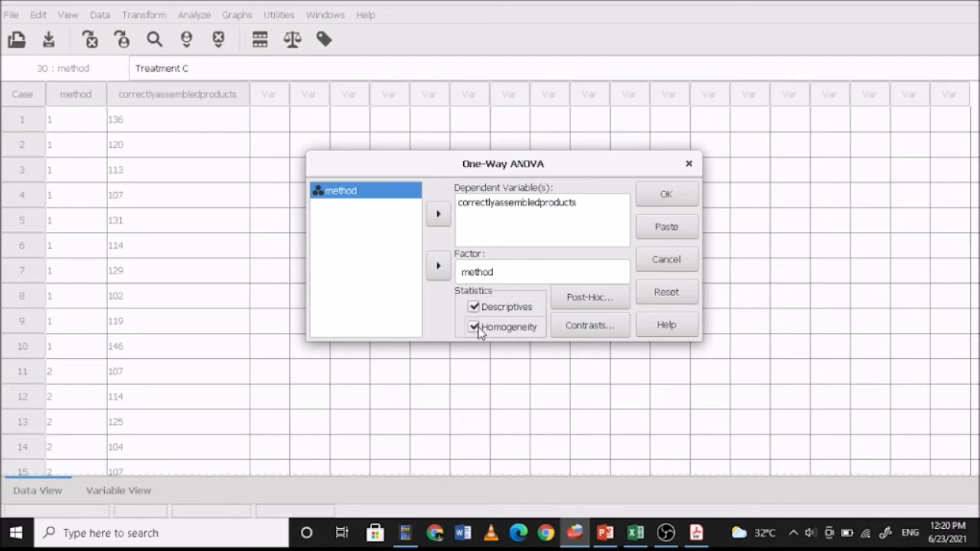
click(588, 300)
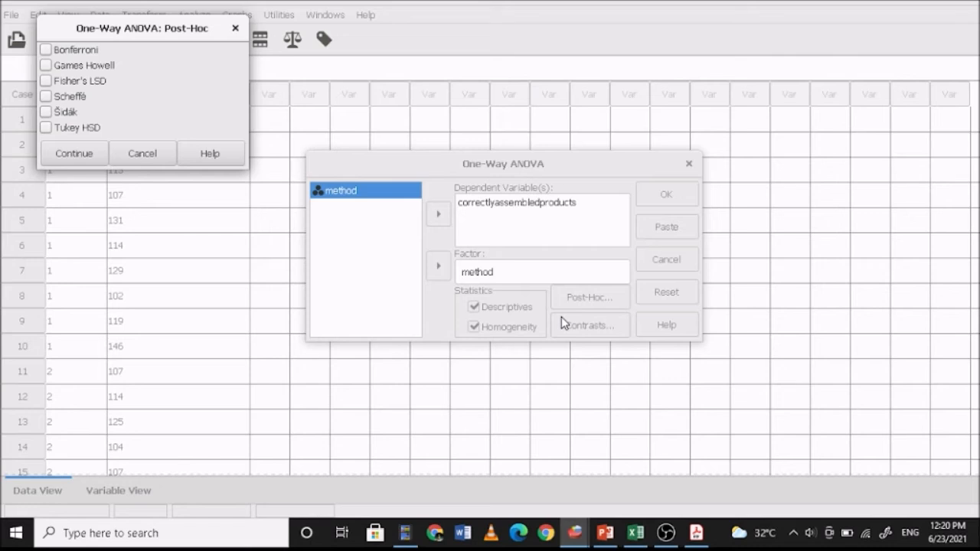
drag(253, 186, 268, 307)
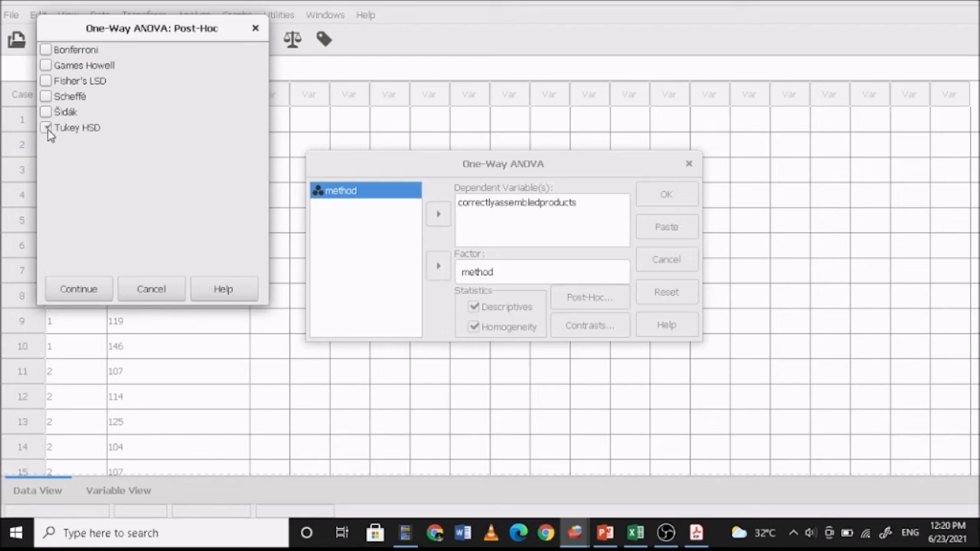
click(46, 81)
click(79, 290)
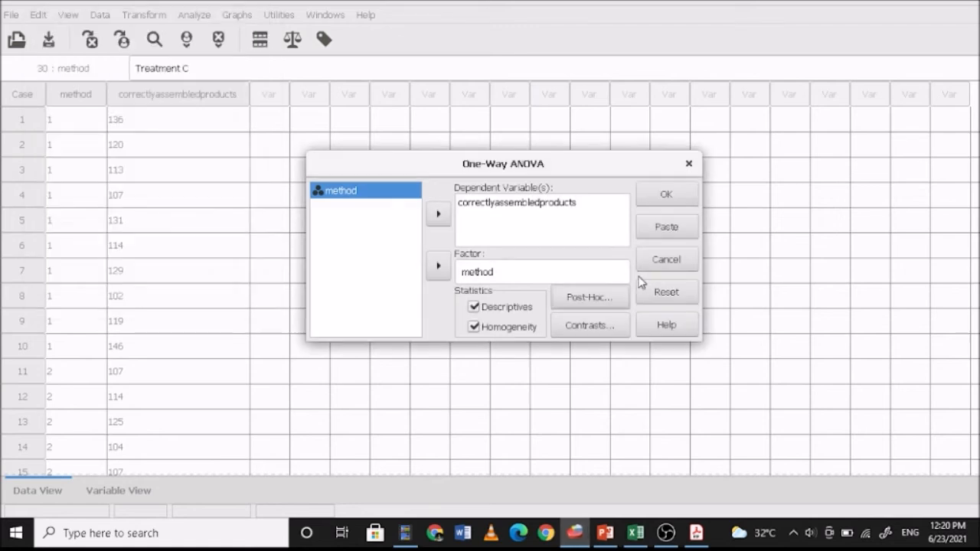
Run the One-Way ANOVA and review its descriptives, homogeneity and ANOVA tables in the output viewer.
click(662, 201)
mouse_move(576, 536)
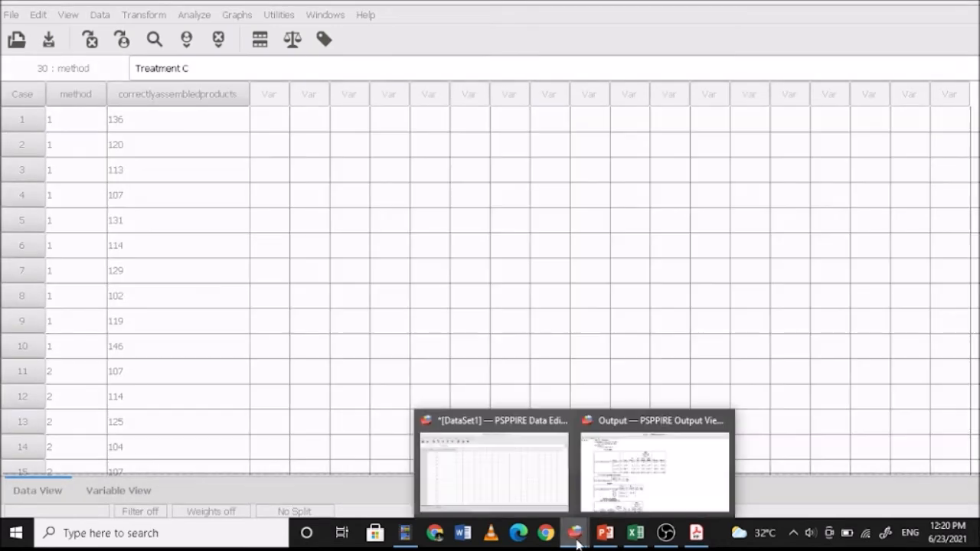
click(627, 484)
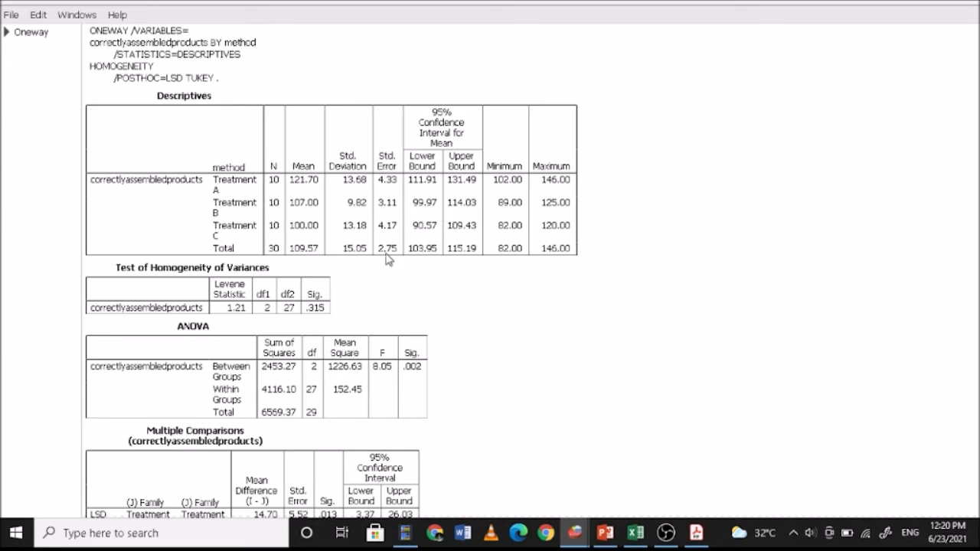
scroll(296, 240, down, 2)
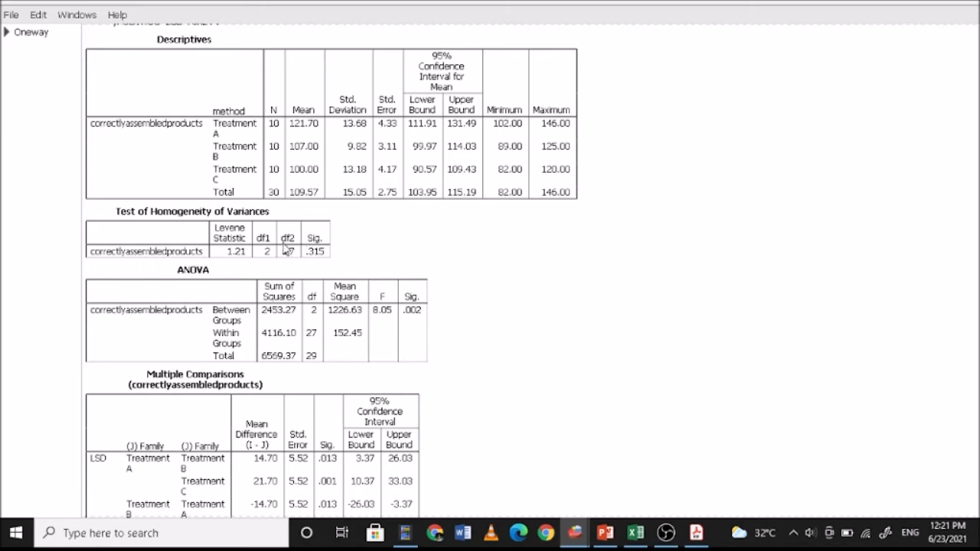
Switch to StatsTables.pdf in the PDF reader and find the F table entry for numerator df 2 and denominator df 27.
click(696, 533)
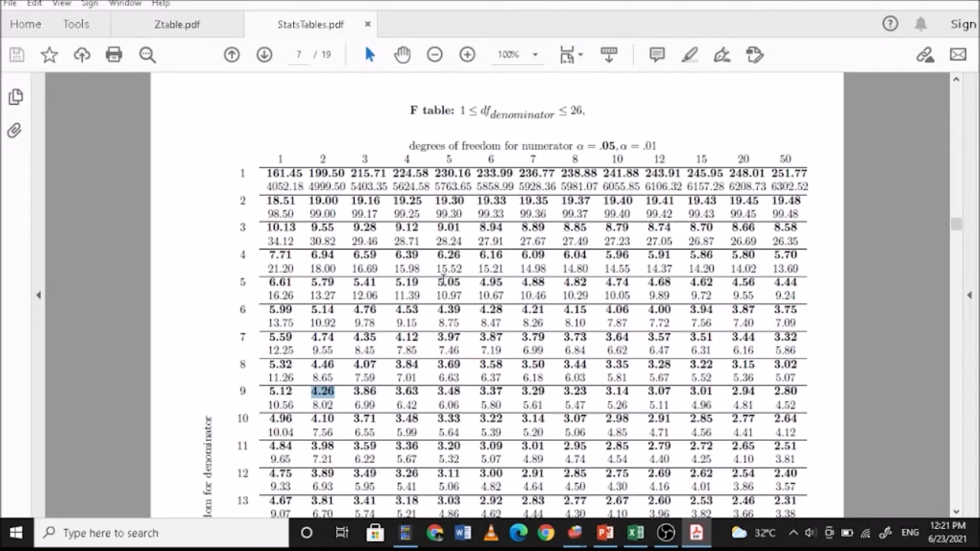
scroll(317, 359, down, 6)
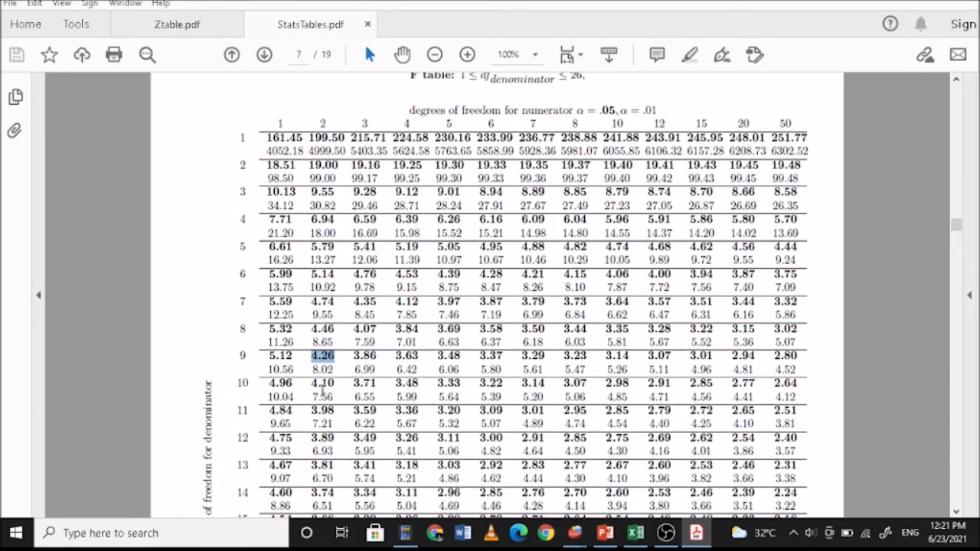
scroll(323, 390, down, 8)
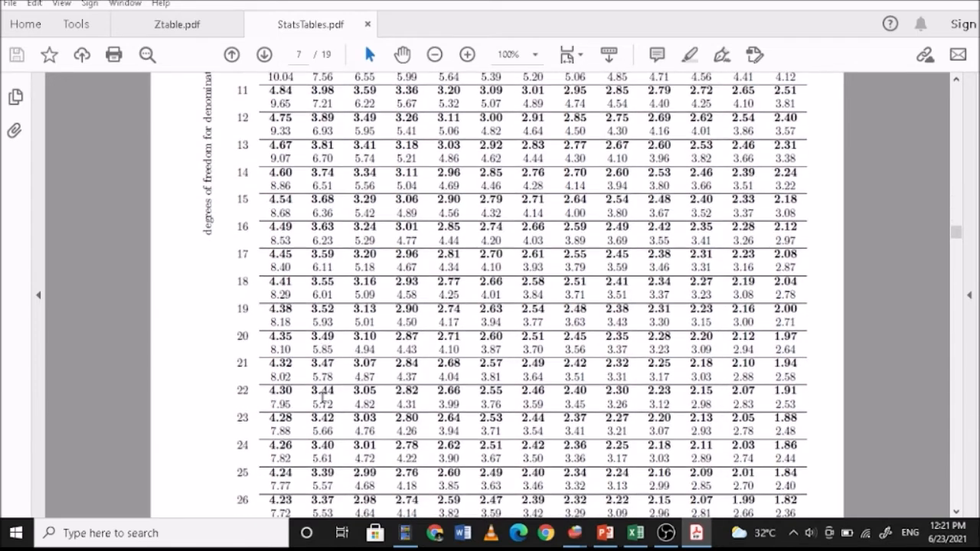
scroll(323, 405, down, 2)
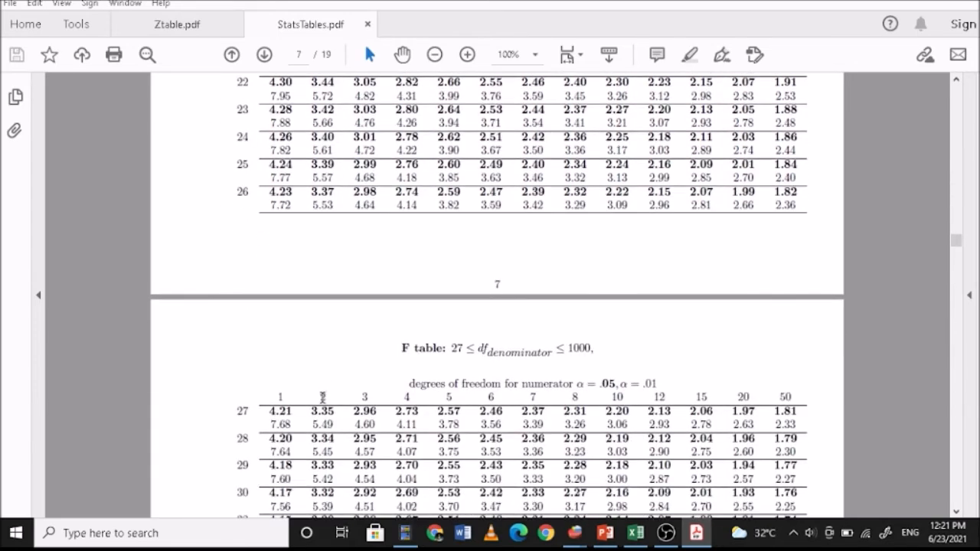
Mark the critical value for df 2 and 27 in the F table and compare it with the computed F in PSPP's ANOVA output.
double_click(321, 411)
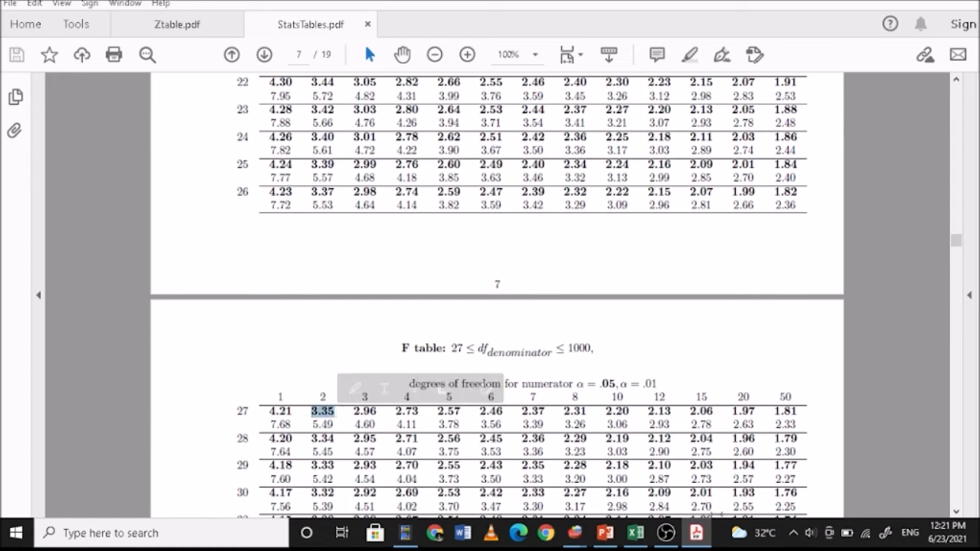
click(699, 540)
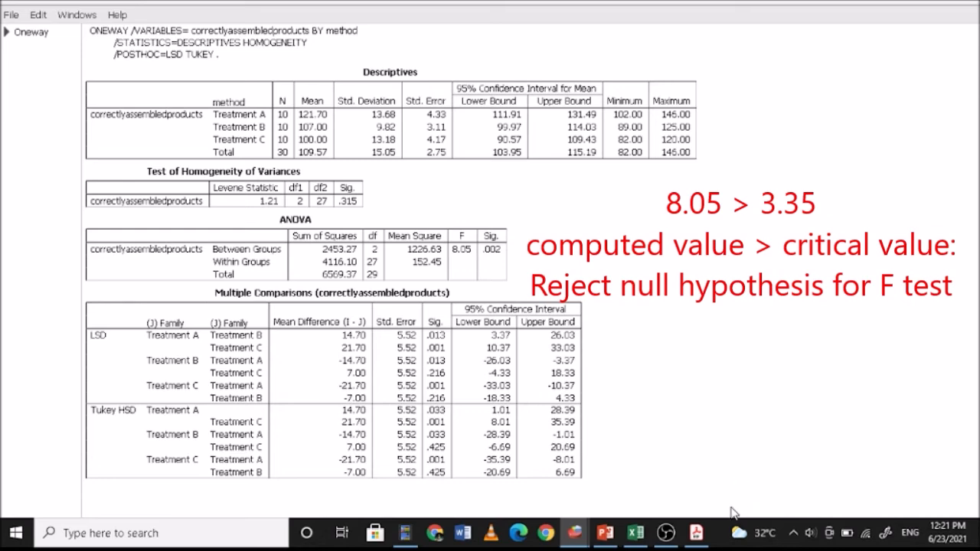
key(alt+Tab)
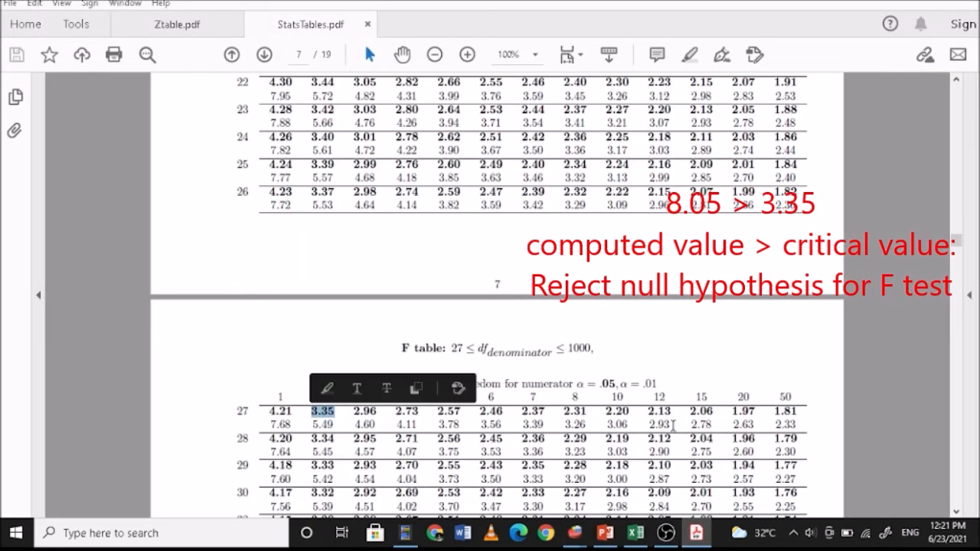
click(694, 536)
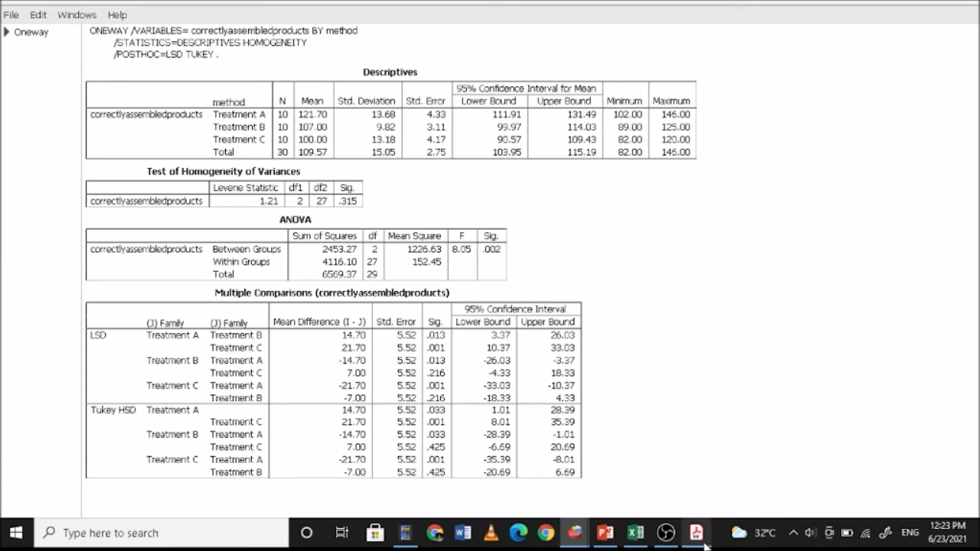
From the PSPP data editor, start an Independent-Samples T Test with method as the grouping variable and correctlyassembledproducts as the test variable.
mouse_move(699, 542)
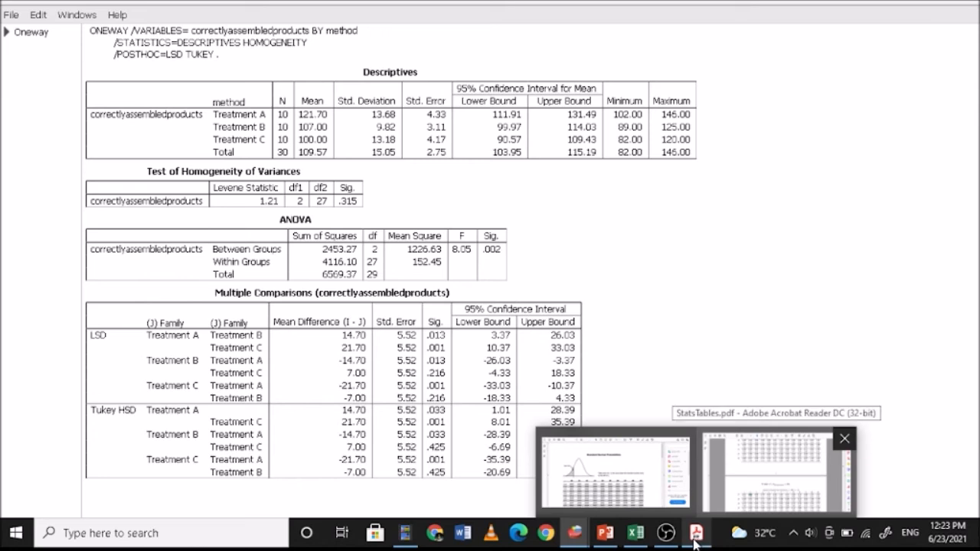
mouse_move(575, 533)
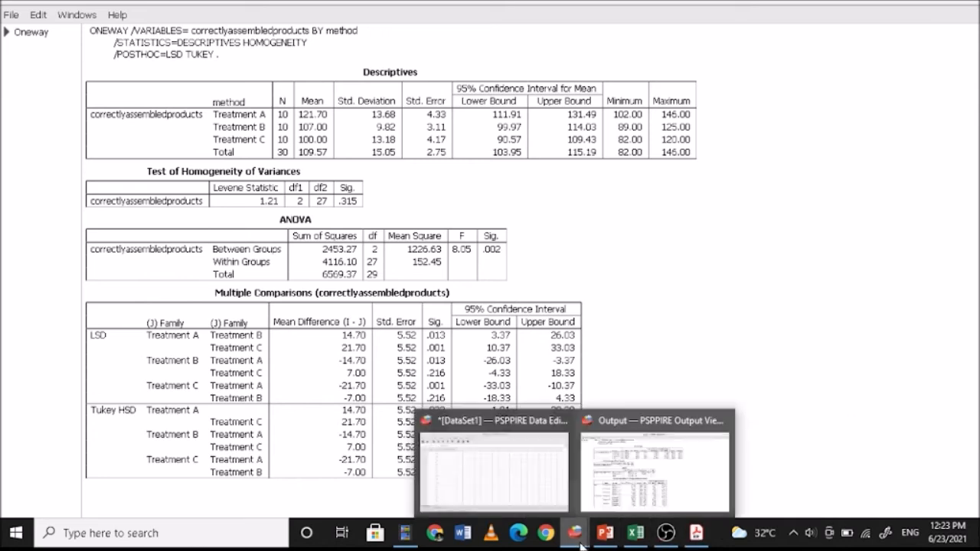
click(532, 504)
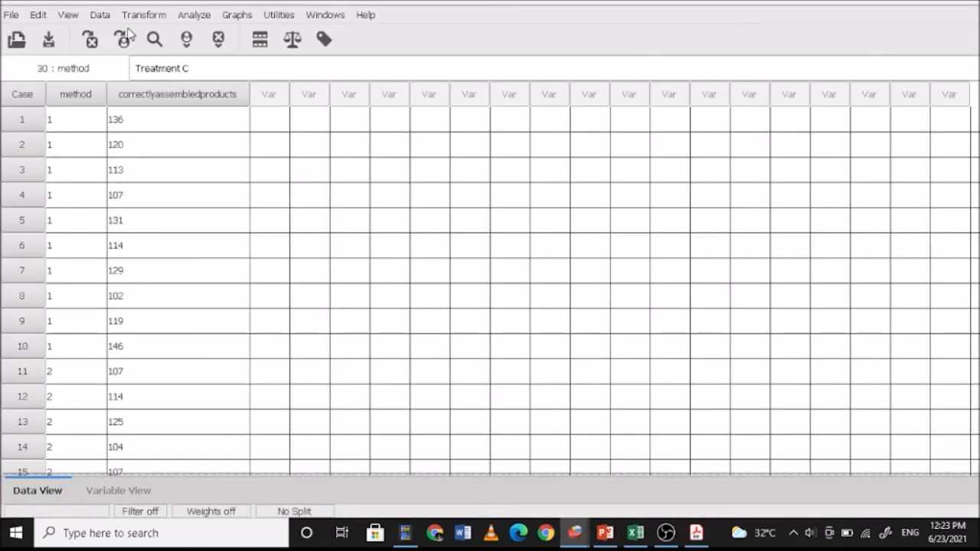
click(193, 15)
mouse_move(307, 59)
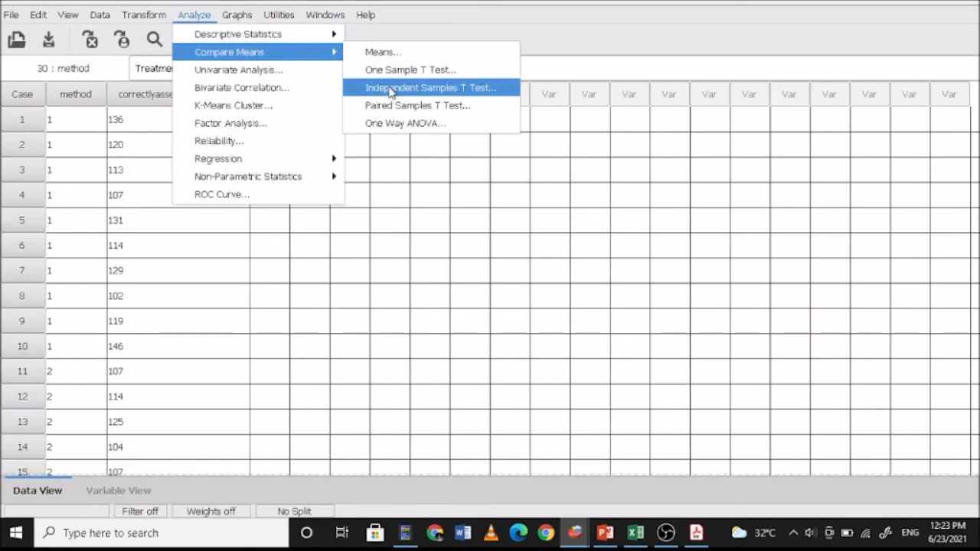
click(391, 90)
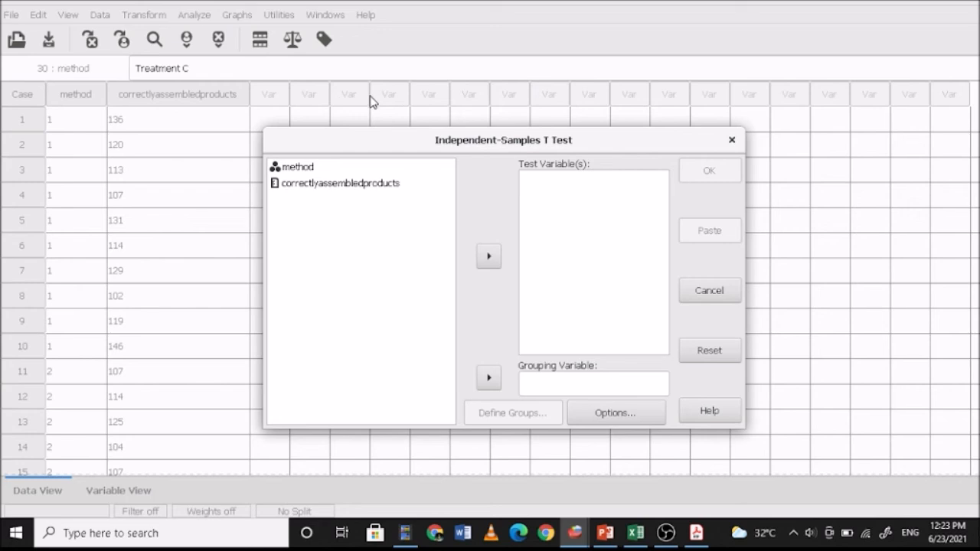
click(306, 169)
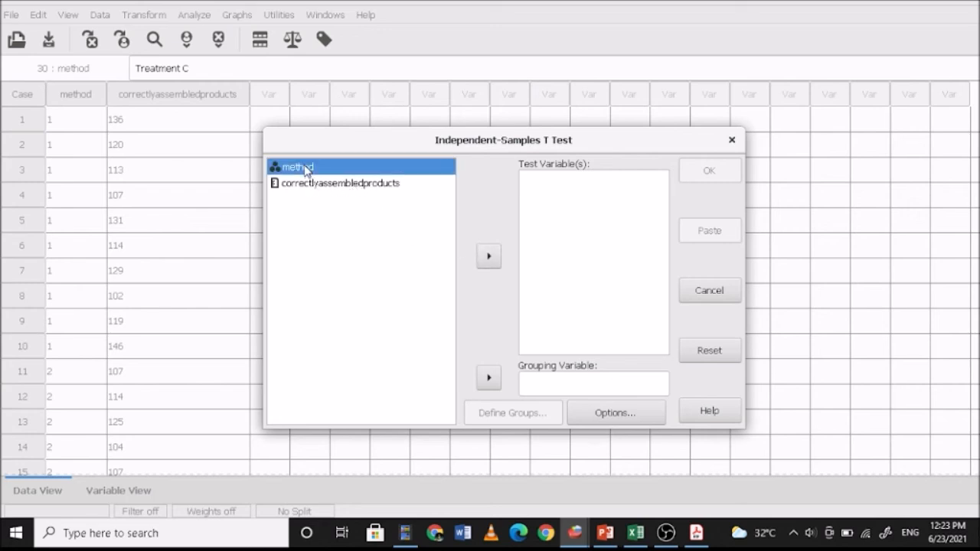
click(489, 377)
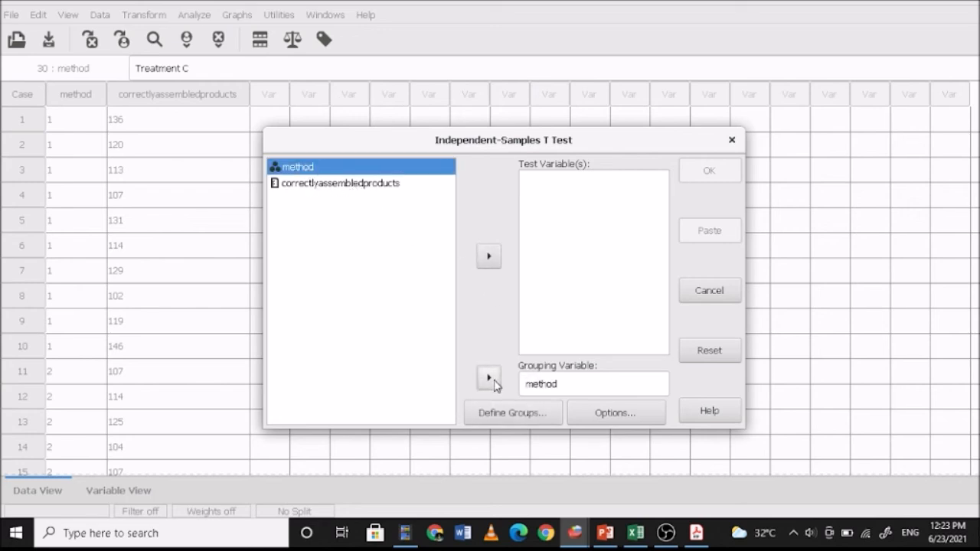
click(356, 185)
click(489, 257)
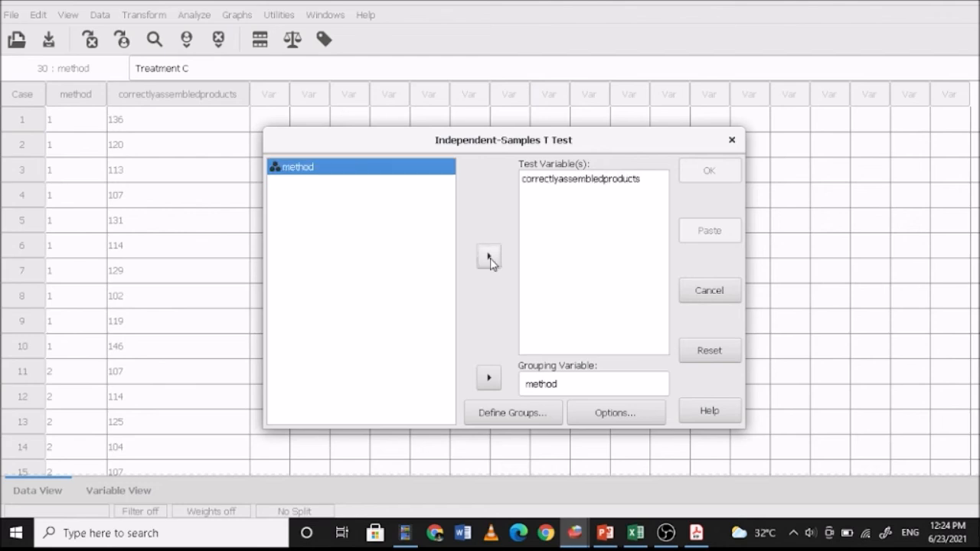
Define the t-test groups with Treatment A as group 1 and Treatment B as group 2.
click(511, 418)
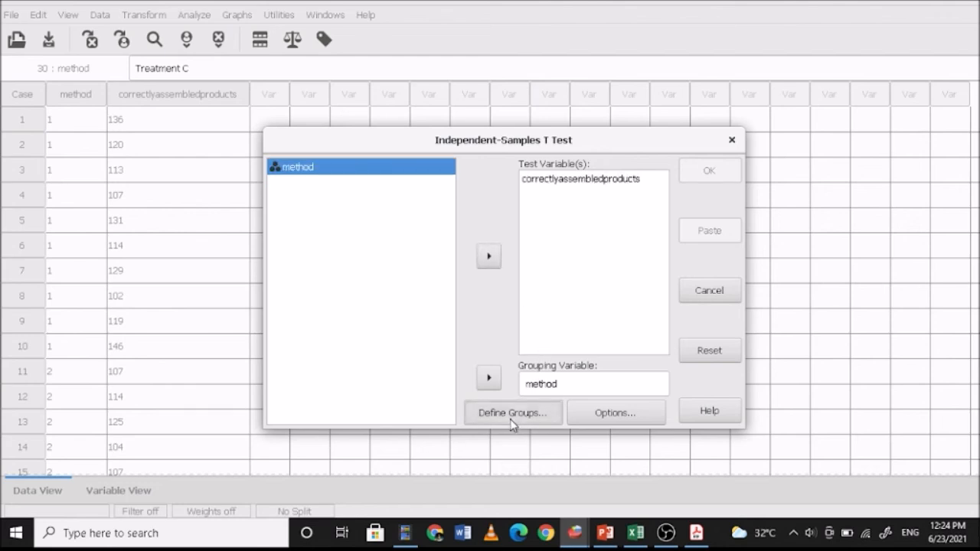
click(235, 92)
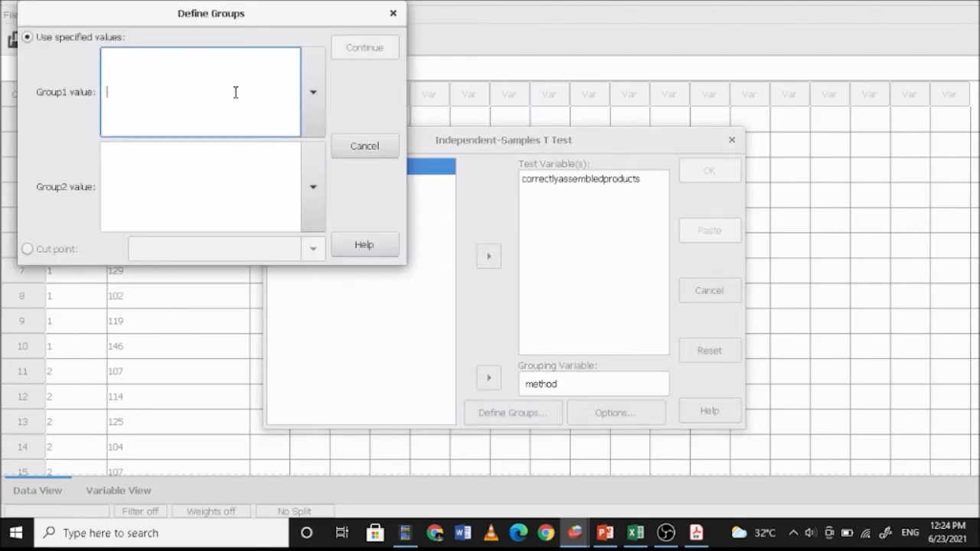
click(313, 93)
click(170, 148)
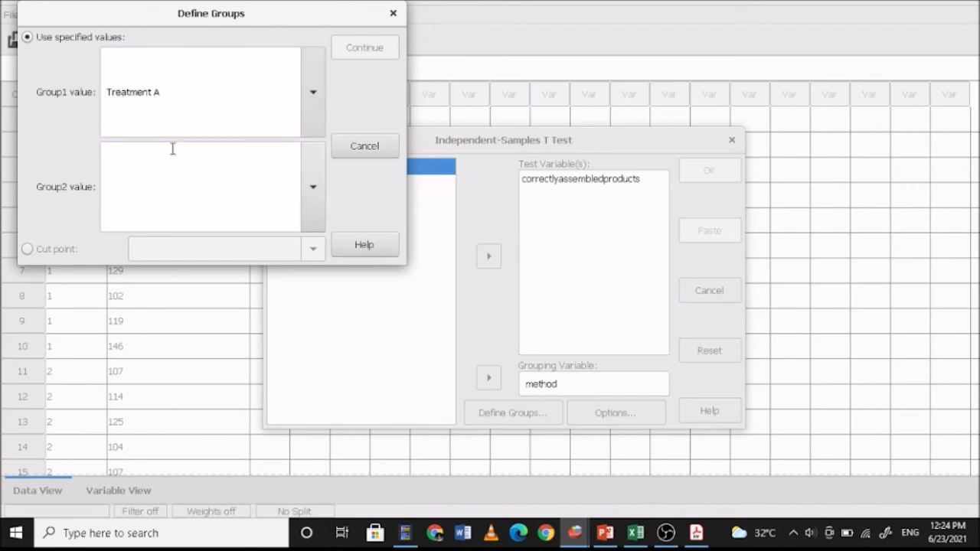
click(230, 177)
click(313, 187)
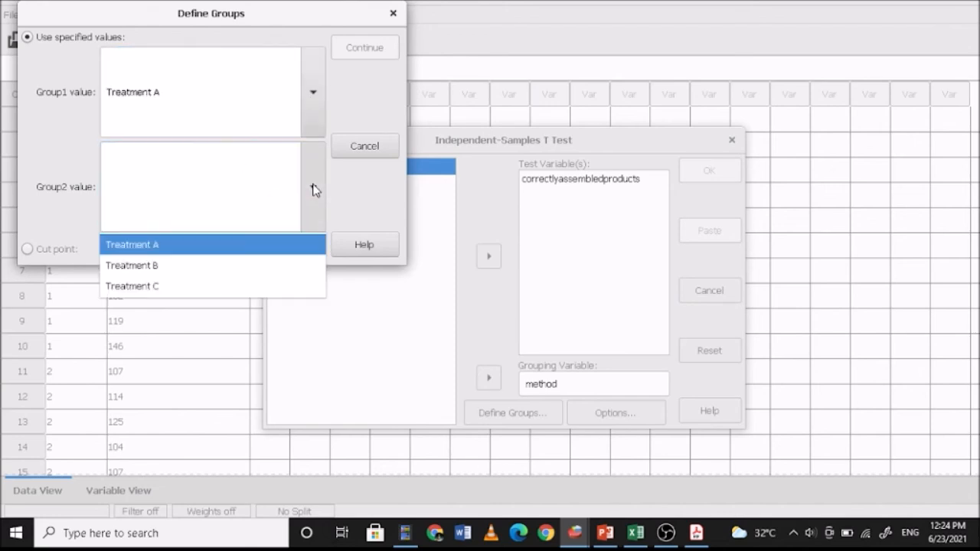
click(190, 268)
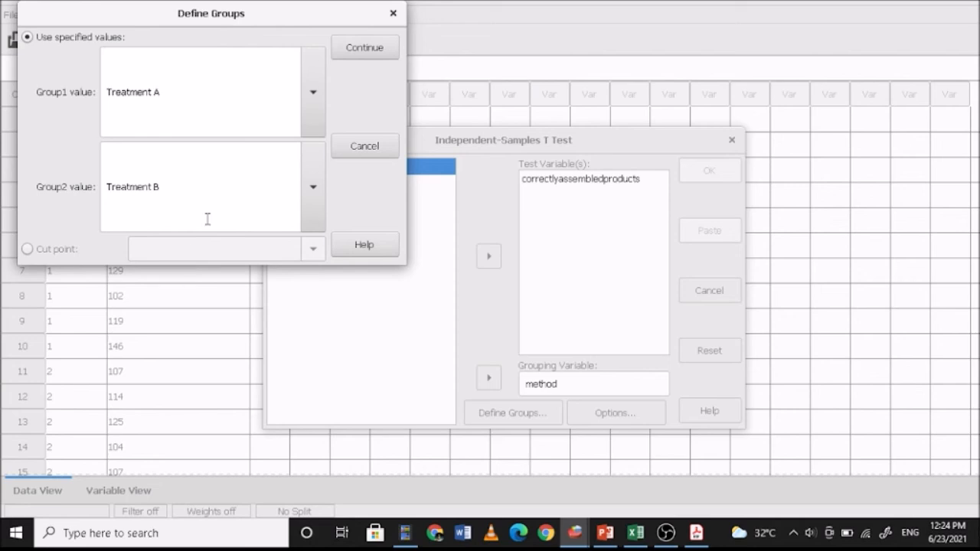
click(363, 48)
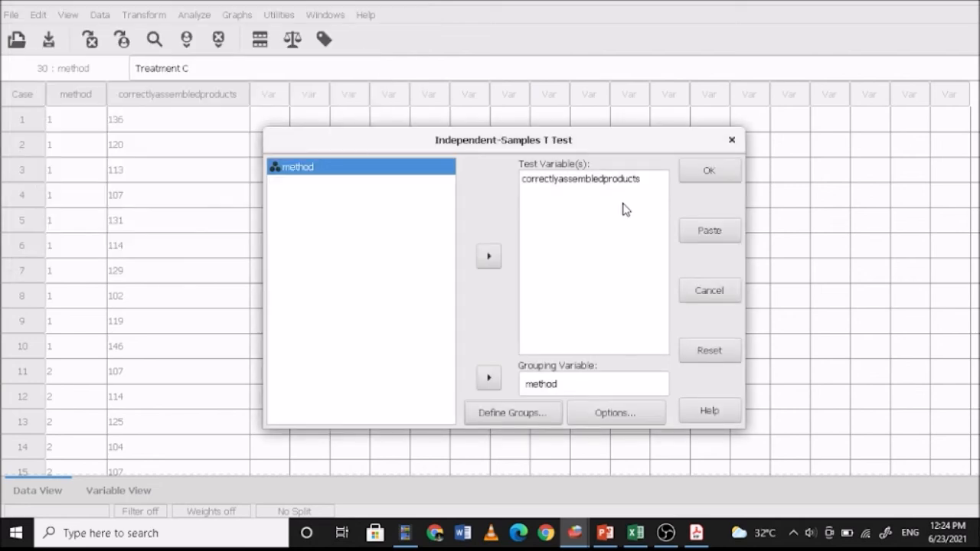
Check the t-test options, run the Treatment A versus Treatment B test, and review its results in the output viewer.
click(605, 420)
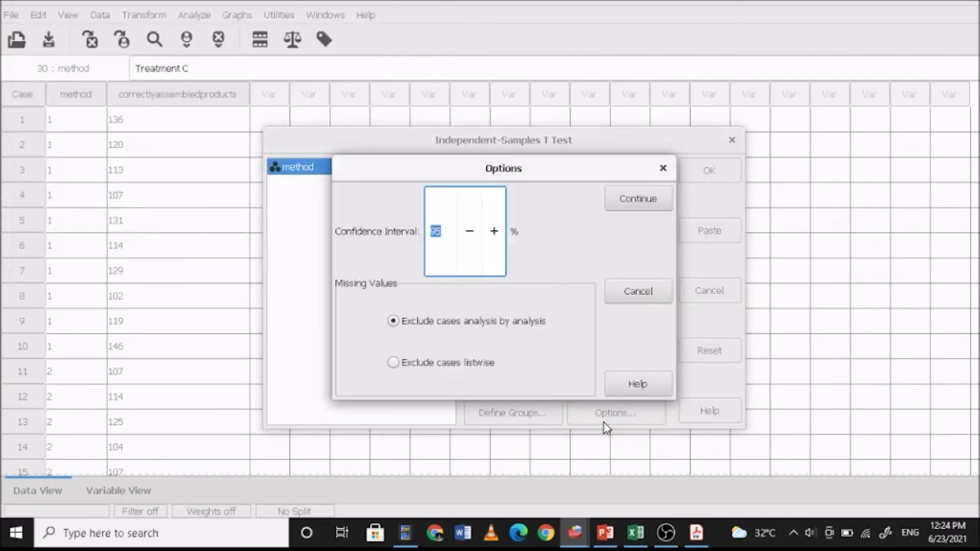
click(663, 168)
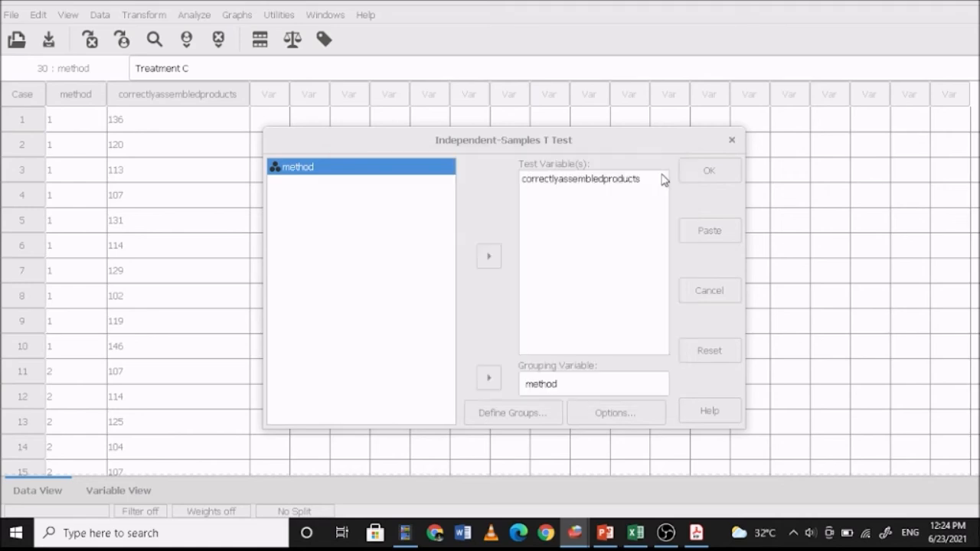
click(707, 172)
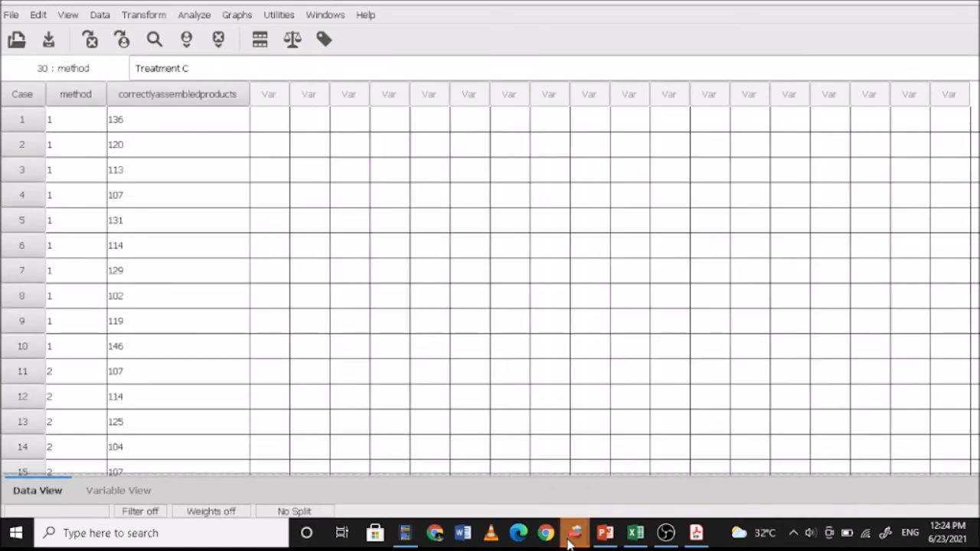
mouse_move(569, 542)
click(651, 467)
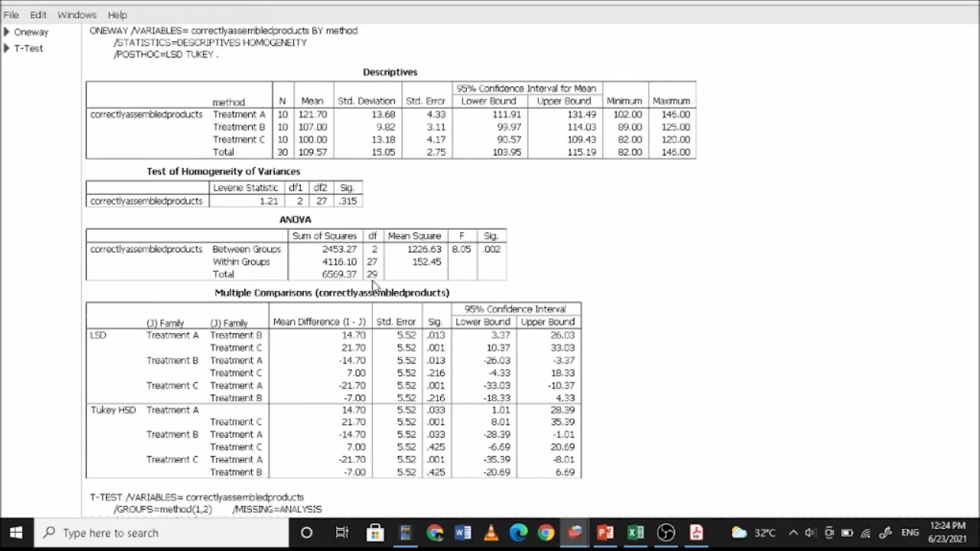
scroll(374, 285, down, 5)
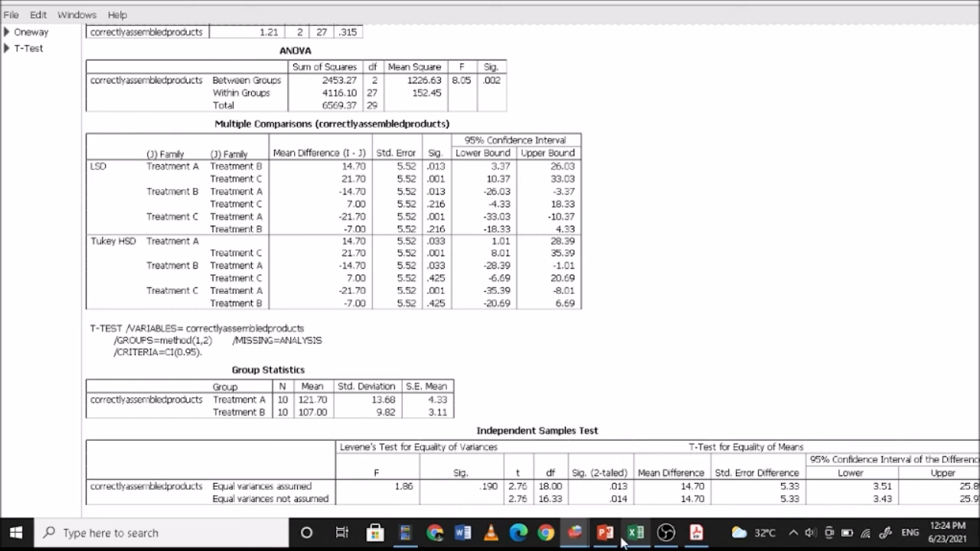
Reopen the Independent-Samples T Test from the data editor and change the group 1 value to Treatment C, keeping Treatment B as group 2.
mouse_move(575, 533)
click(516, 469)
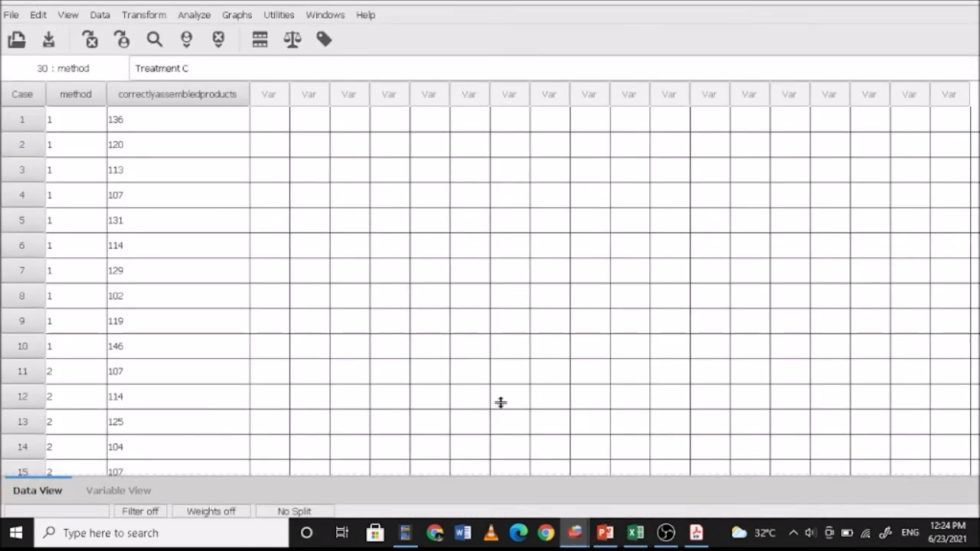
click(191, 15)
mouse_move(230, 52)
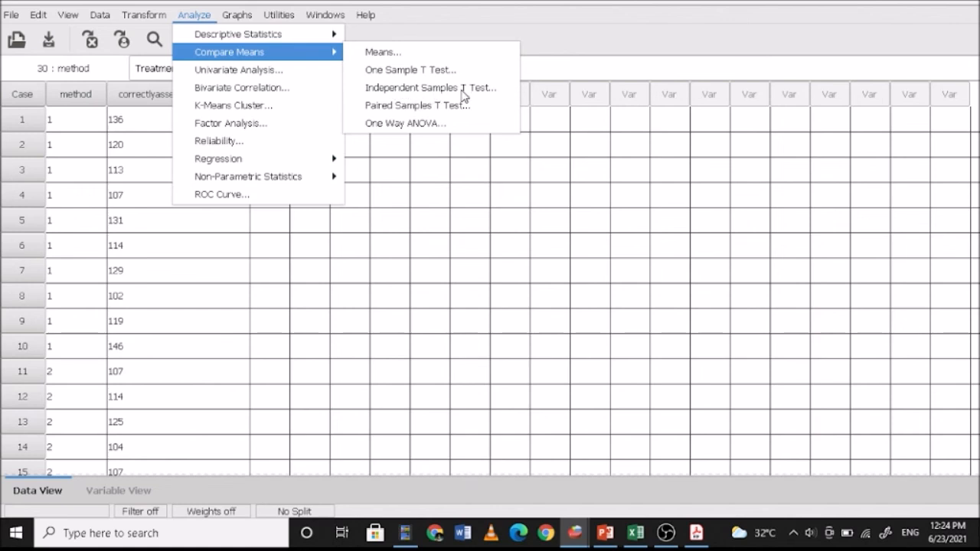
click(429, 90)
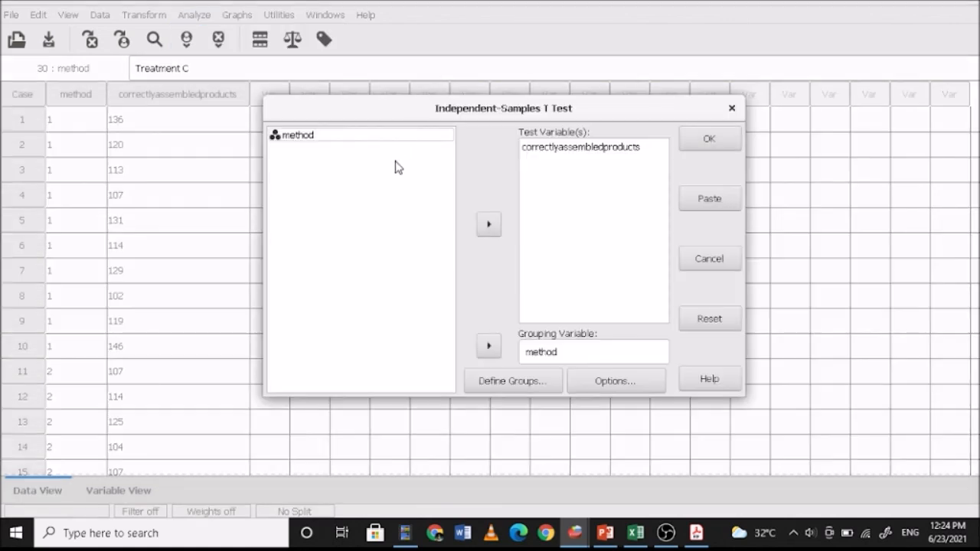
click(527, 383)
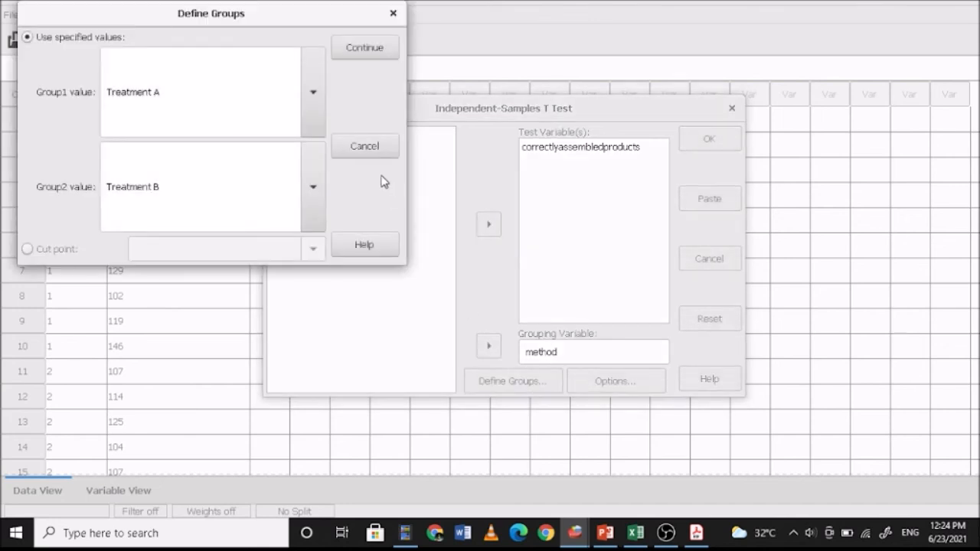
click(313, 93)
click(173, 196)
click(361, 49)
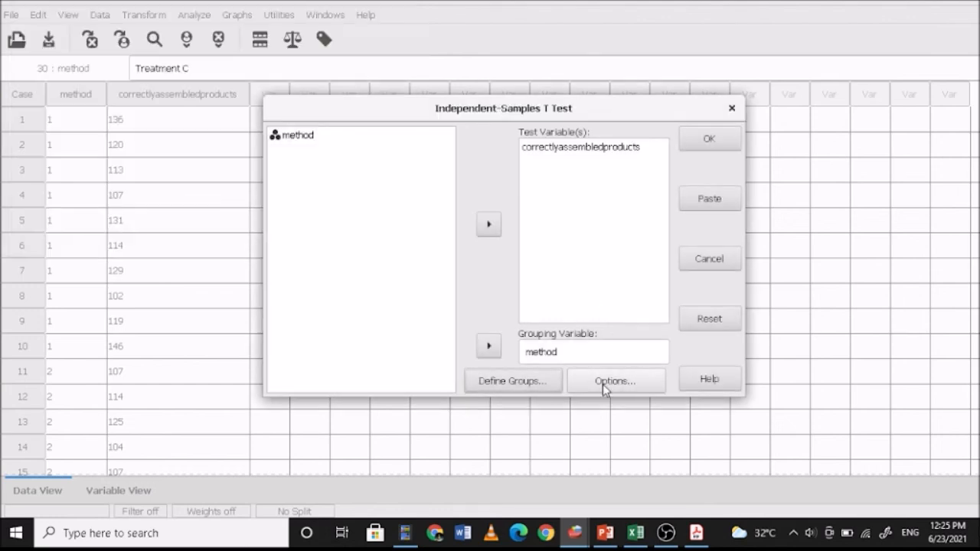
Run the Treatment C versus Treatment B t-test and review its results in the output viewer.
click(711, 144)
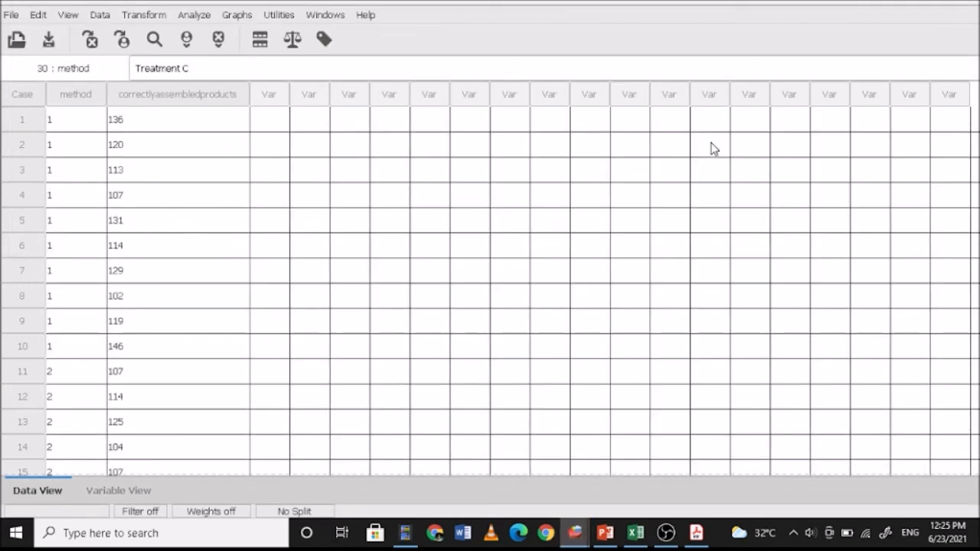
mouse_move(575, 528)
click(584, 437)
scroll(584, 436, down, 5)
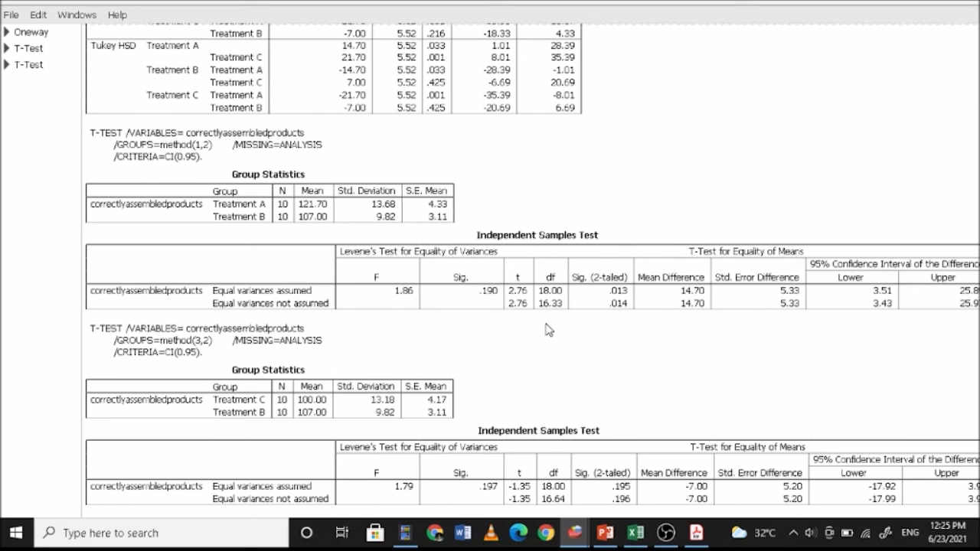
Compare the pairwise t-test results with the LSD and Tukey HSD rows of the Multiple Comparisons table.
scroll(544, 409, up, 5)
scroll(466, 306, up, 3)
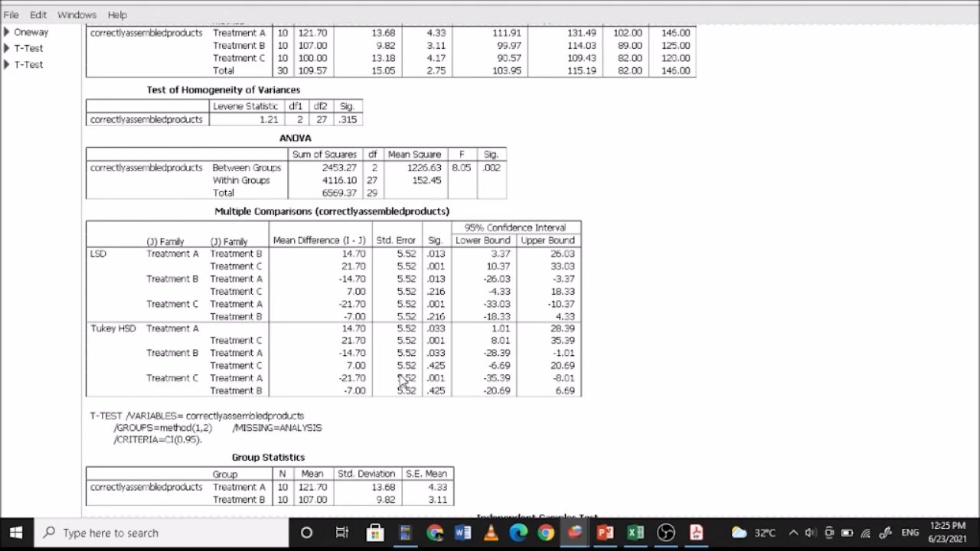
scroll(490, 327, up, 3)
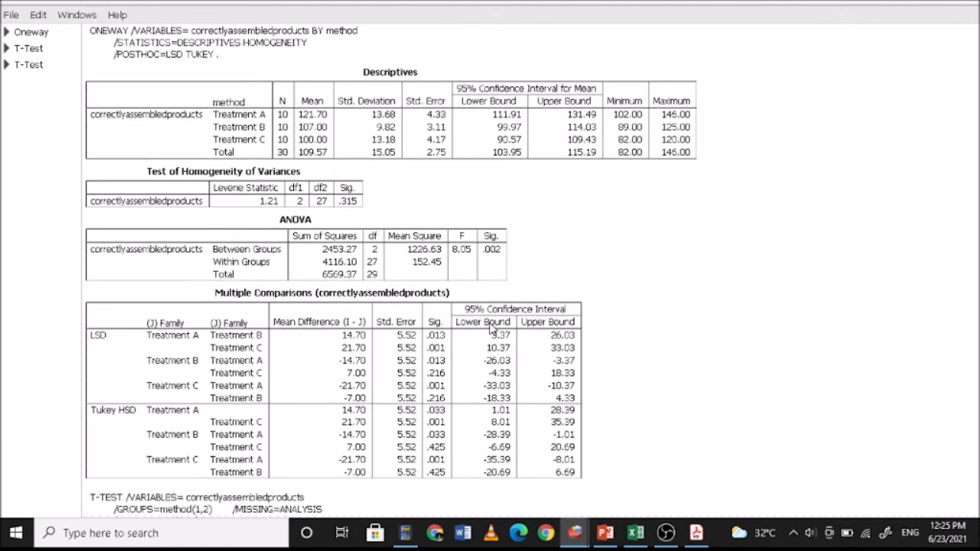
scroll(451, 319, down, 2)
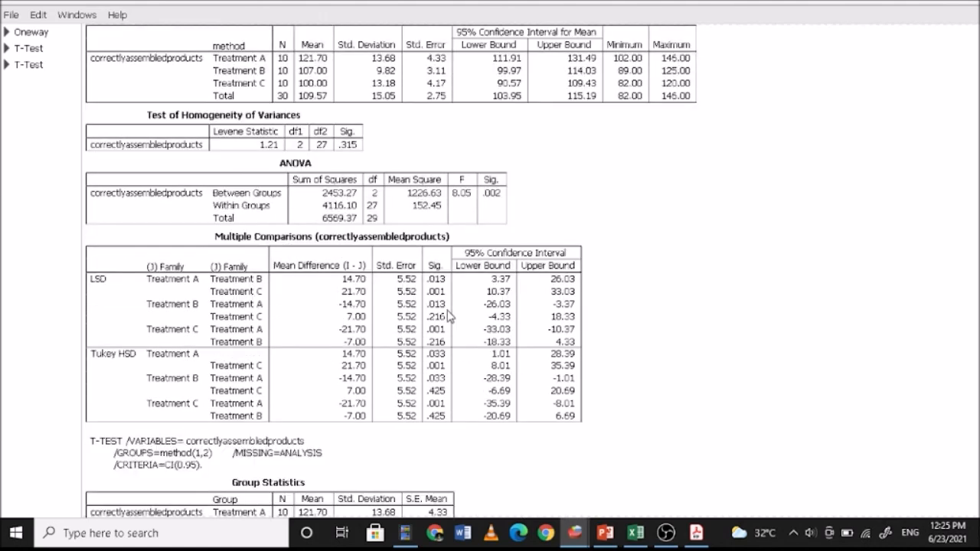
scroll(451, 316, down, 4)
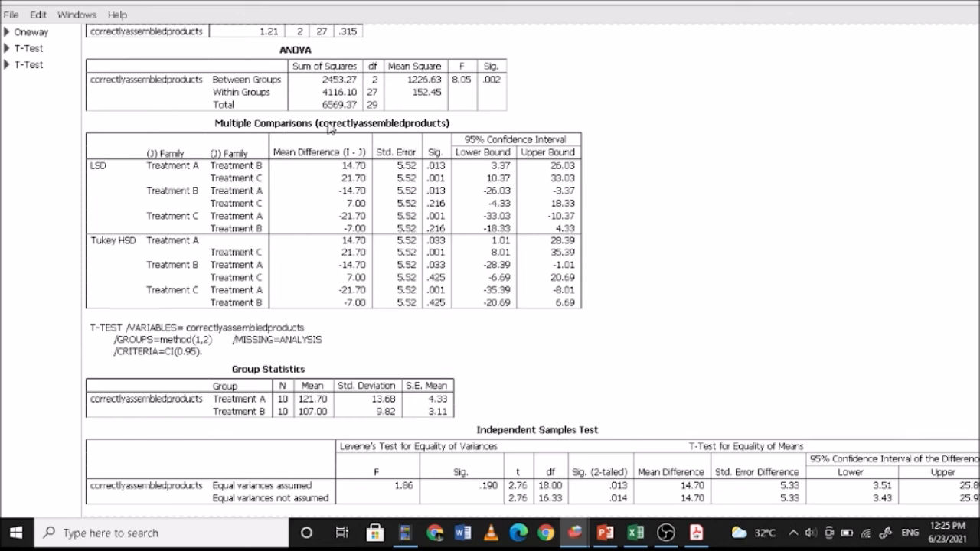
Switch to the PowerPoint presentation and review the One-Way Analysis of Variance example problem on slide 25.
click(635, 536)
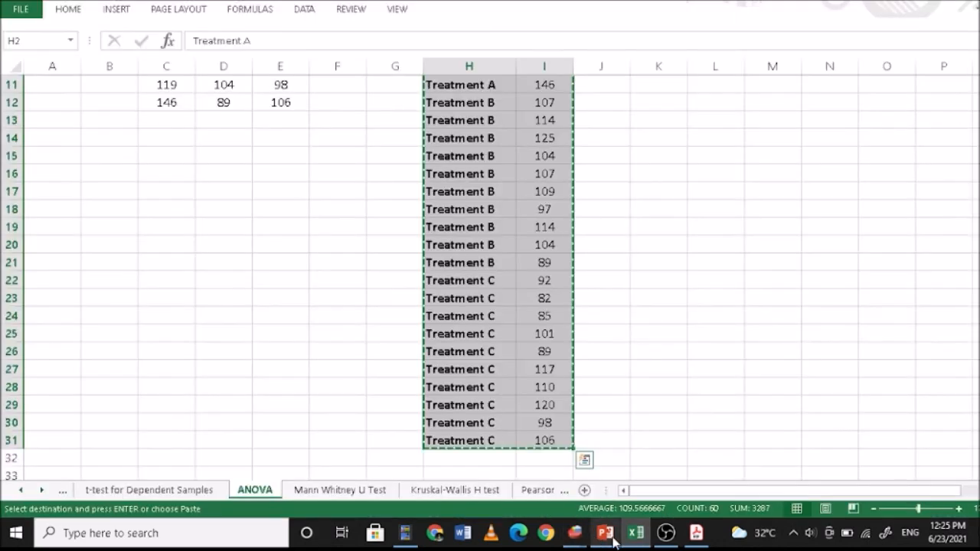
click(611, 536)
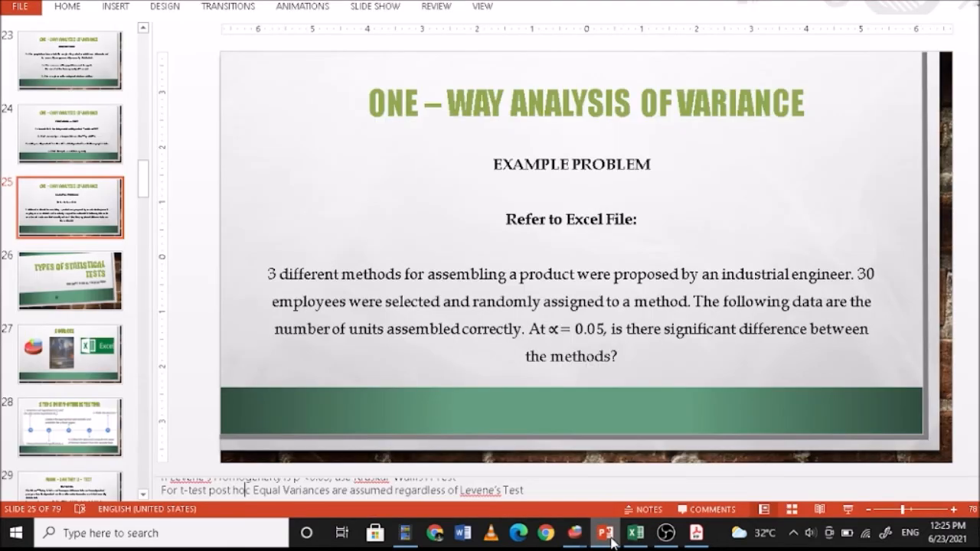
click(469, 278)
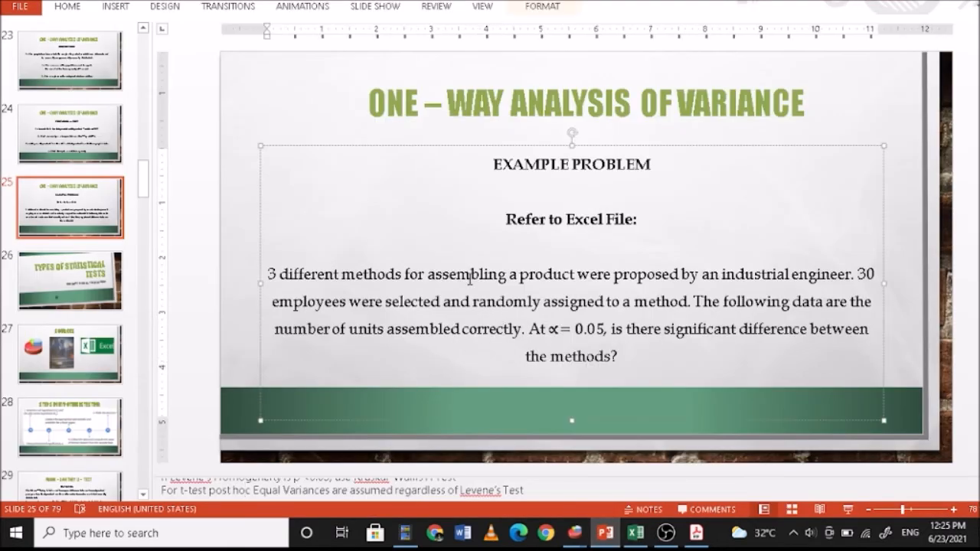